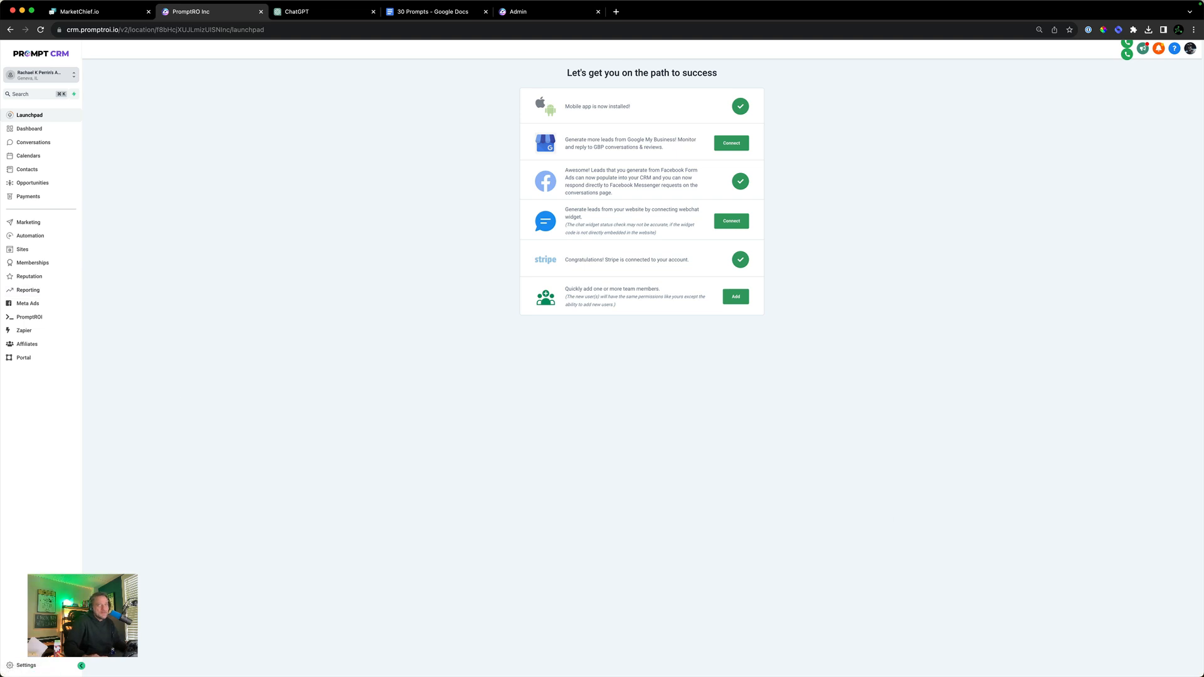
# Step: Open Settings > Custom Fields and view the contact fields grouped by folder
pyautogui.click(27, 667)
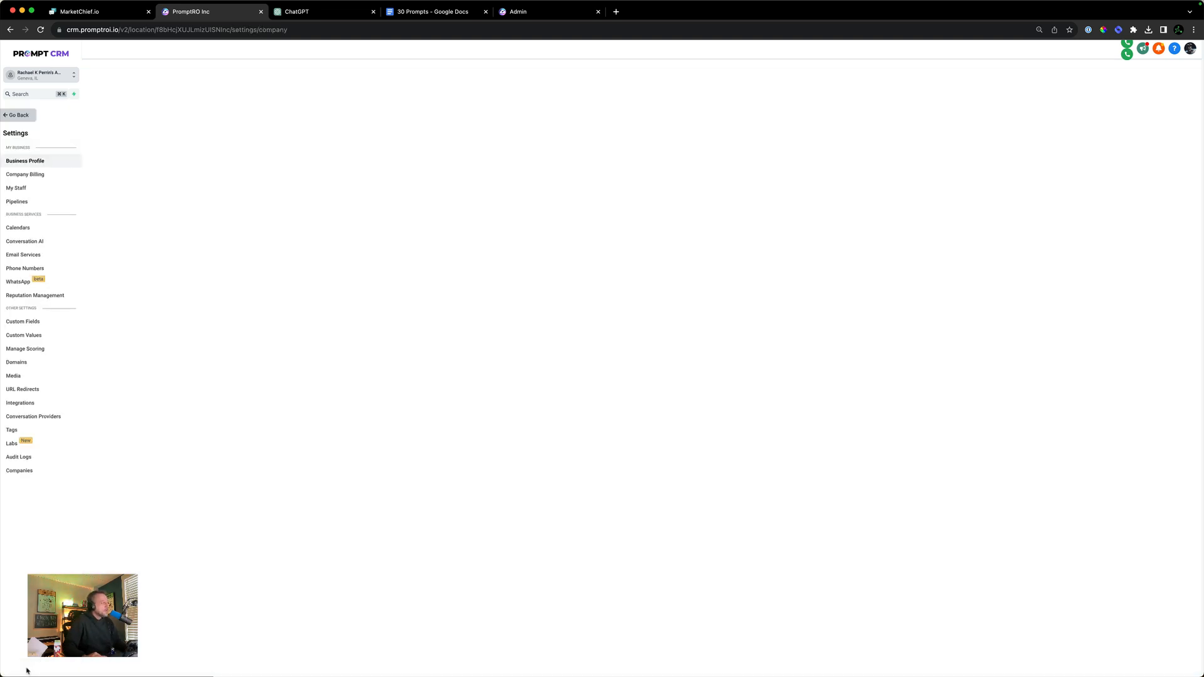
pyautogui.click(34, 322)
pyautogui.click(140, 89)
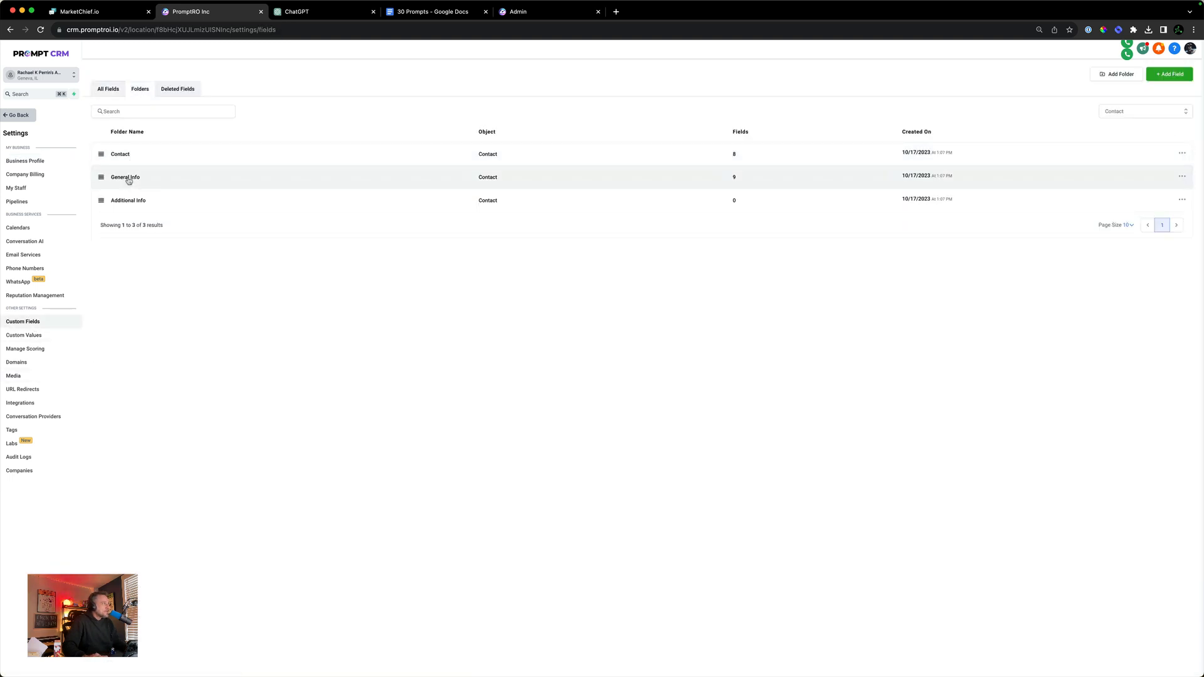
# Step: Confirm General Info's Blog Reader dropdown has Yes and No options, save it, and go back
pyautogui.click(128, 179)
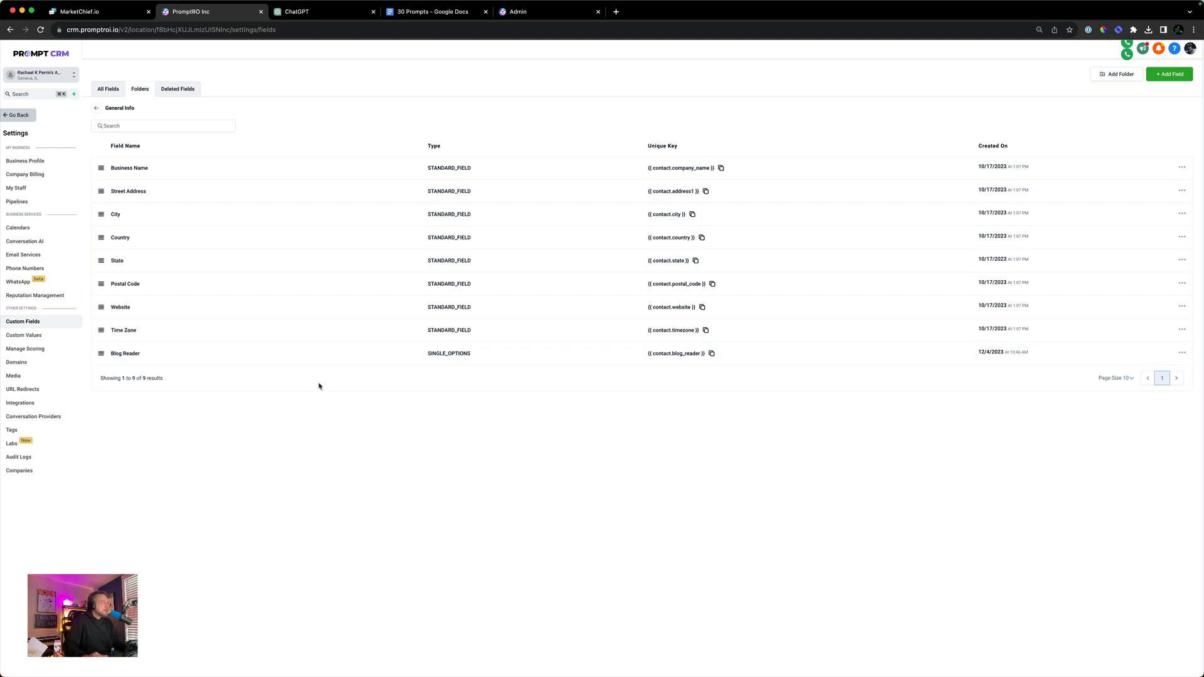
pyautogui.click(1181, 353)
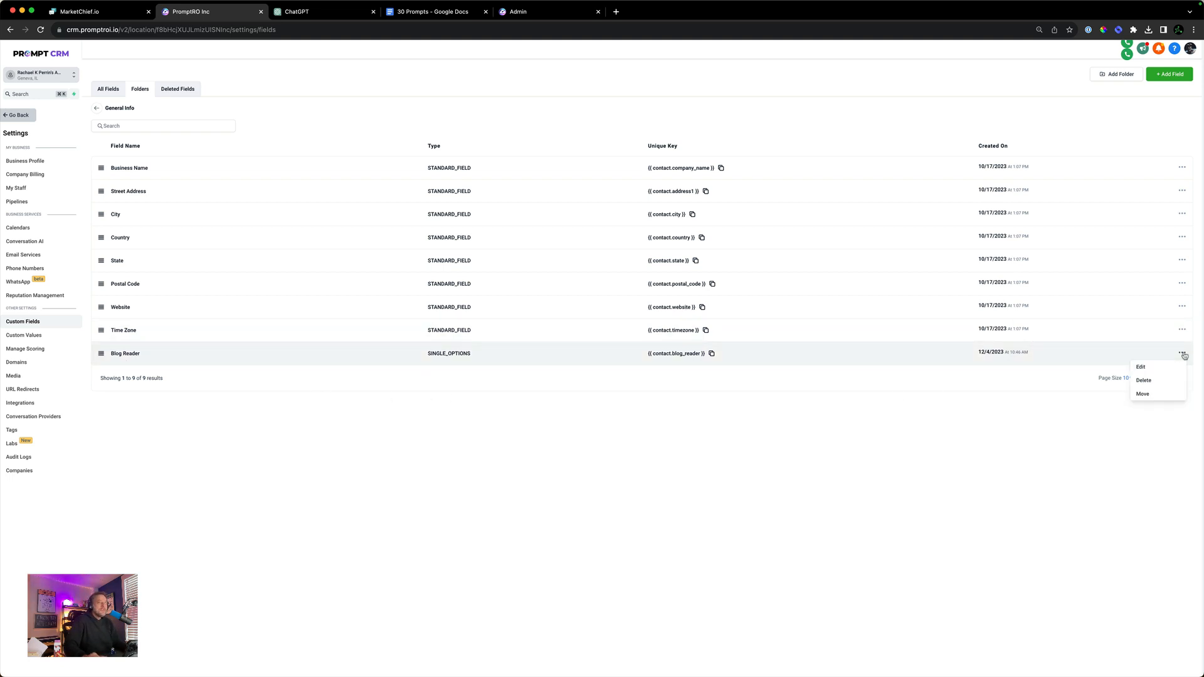
pyautogui.click(1146, 368)
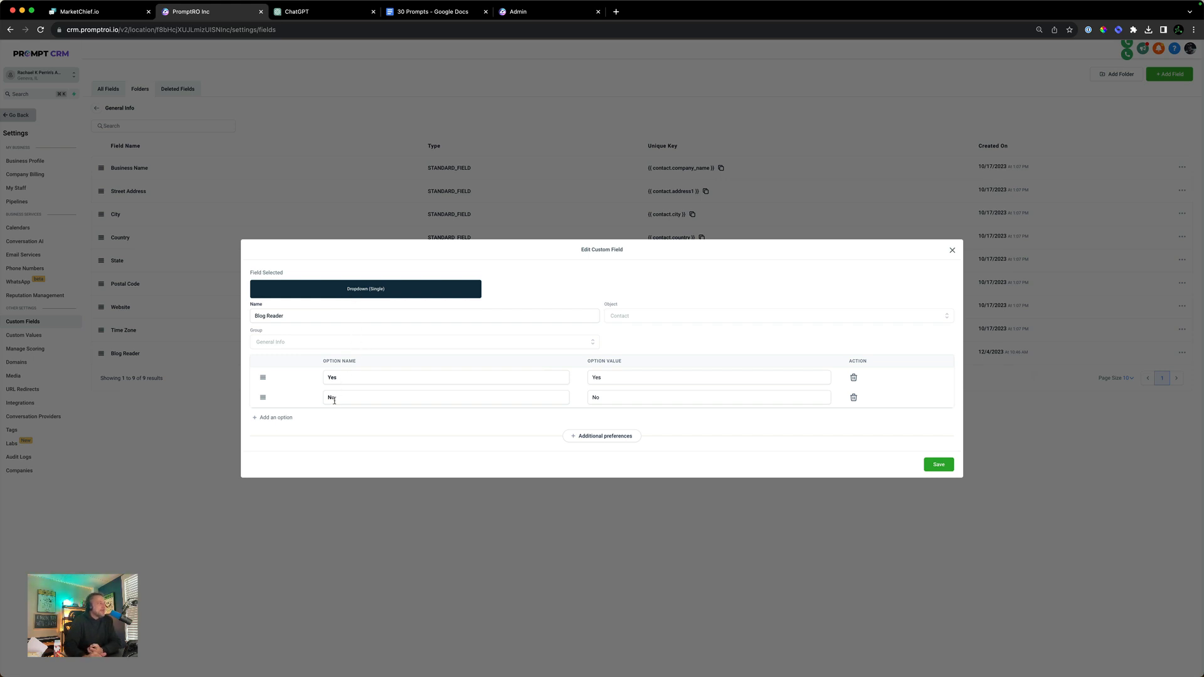
pyautogui.click(938, 464)
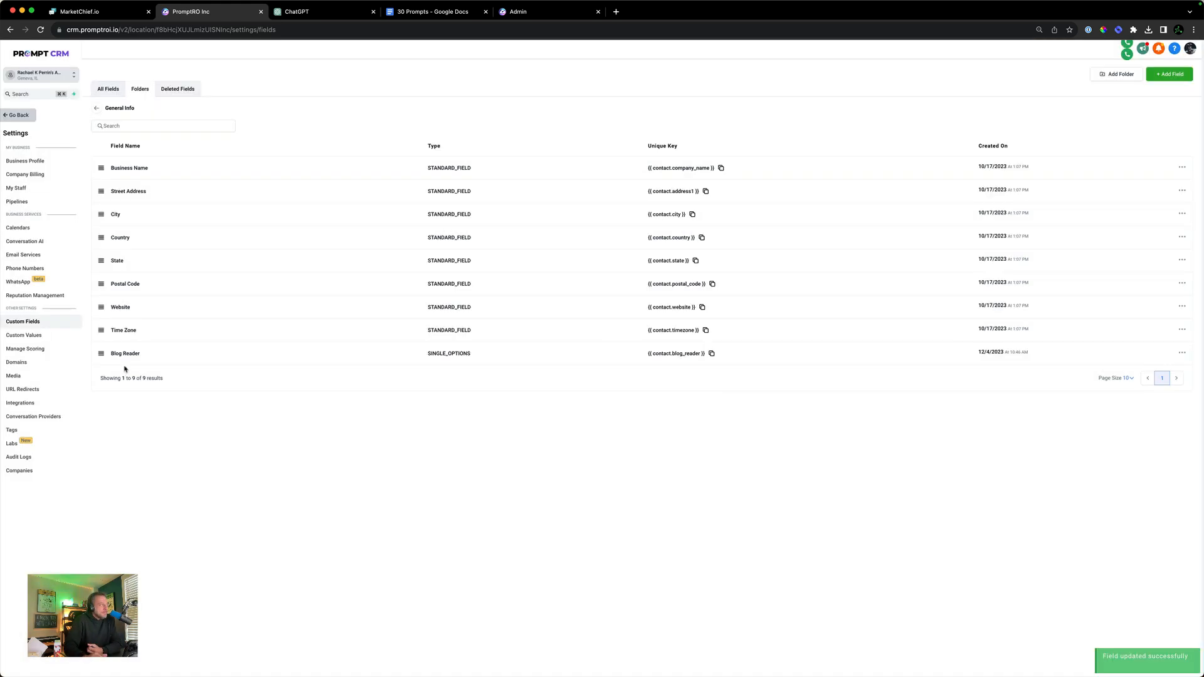
pyautogui.click(23, 117)
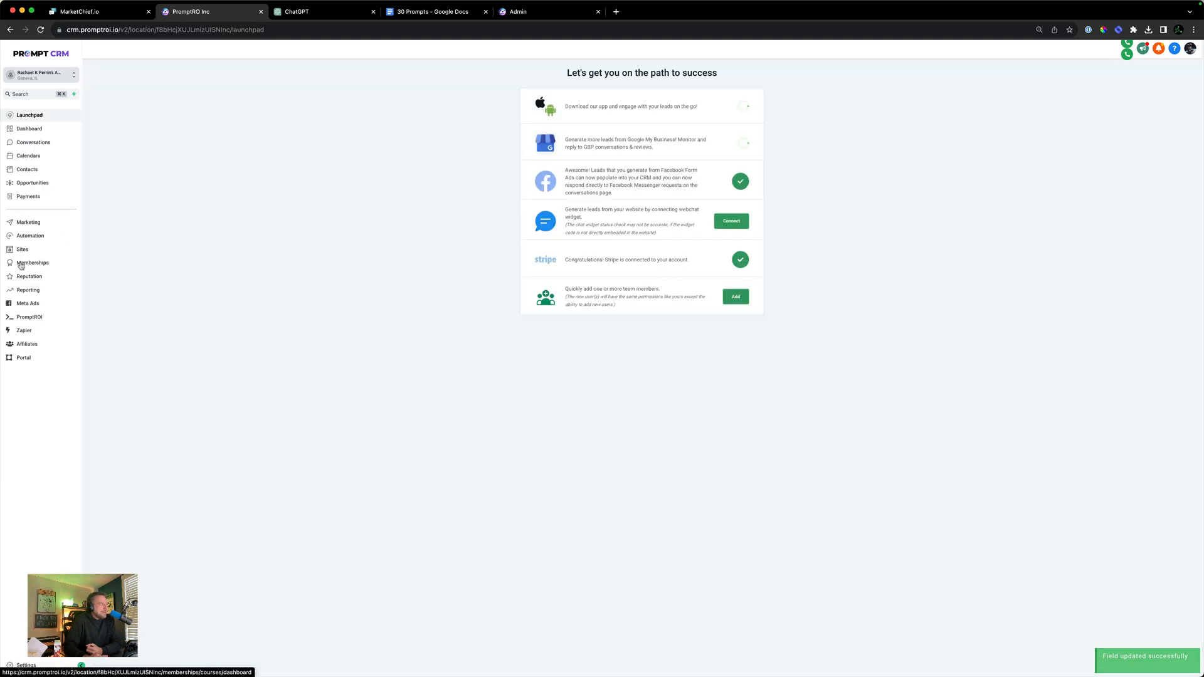
# Step: Review the Stop Blog Emails trigger link's URL, then open the Automation workflow list
pyautogui.click(28, 222)
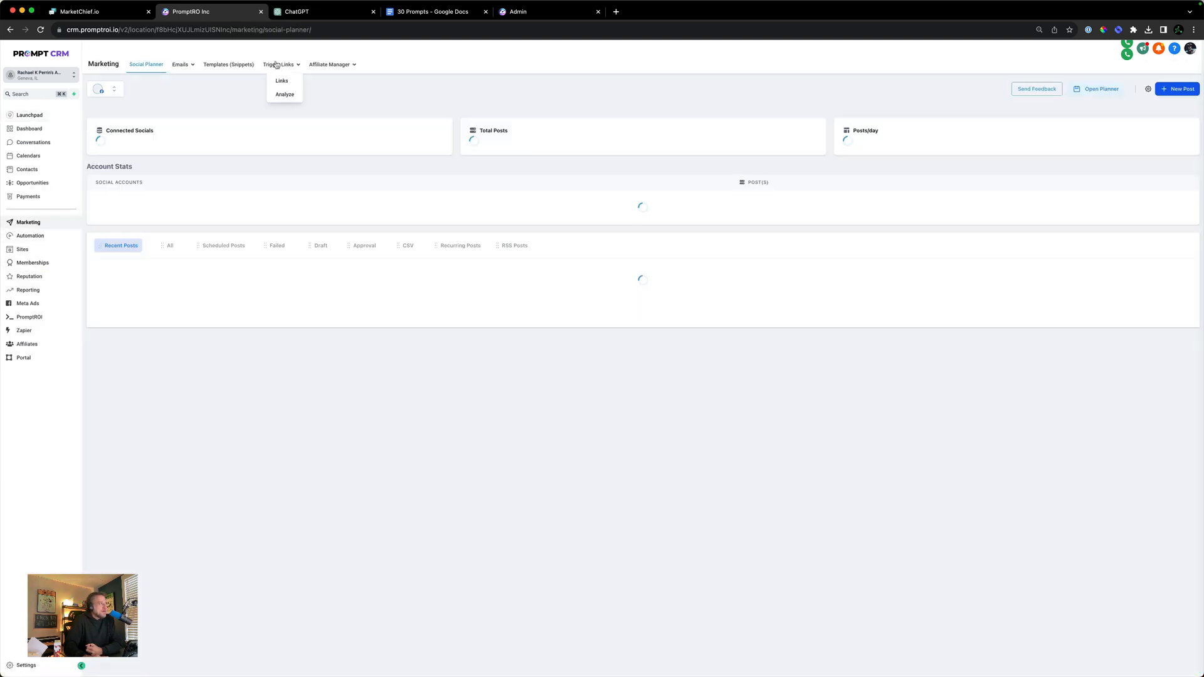
pyautogui.click(289, 79)
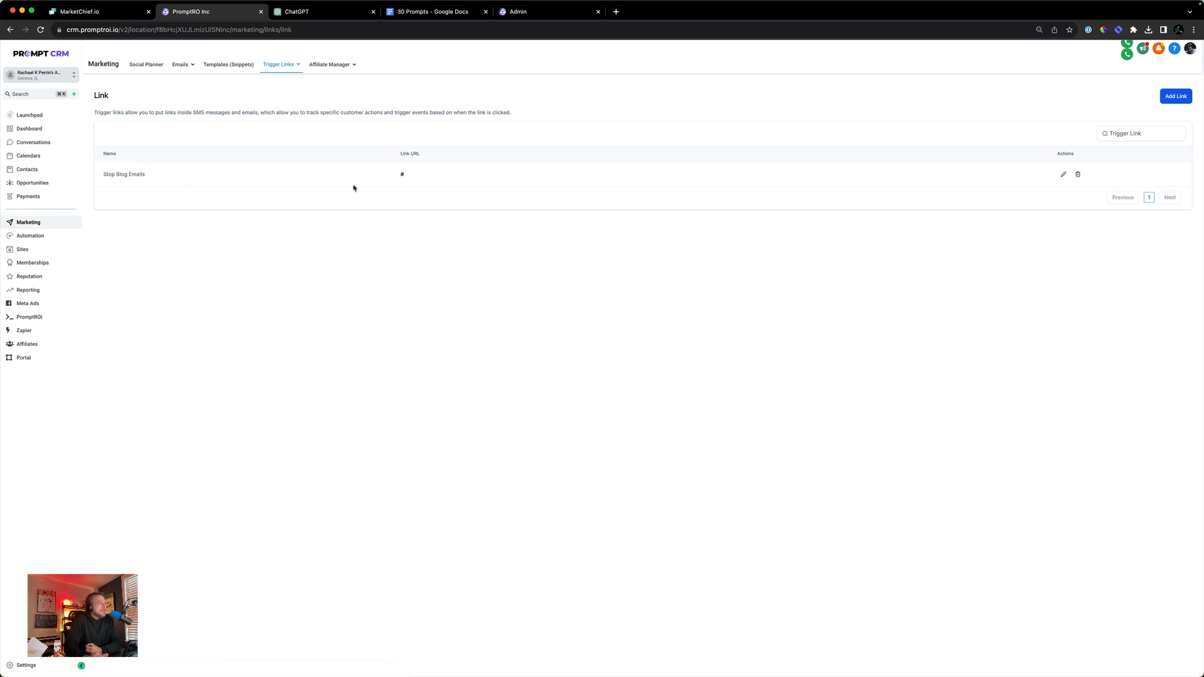
pyautogui.click(1063, 174)
pyautogui.doubleClick(602, 416)
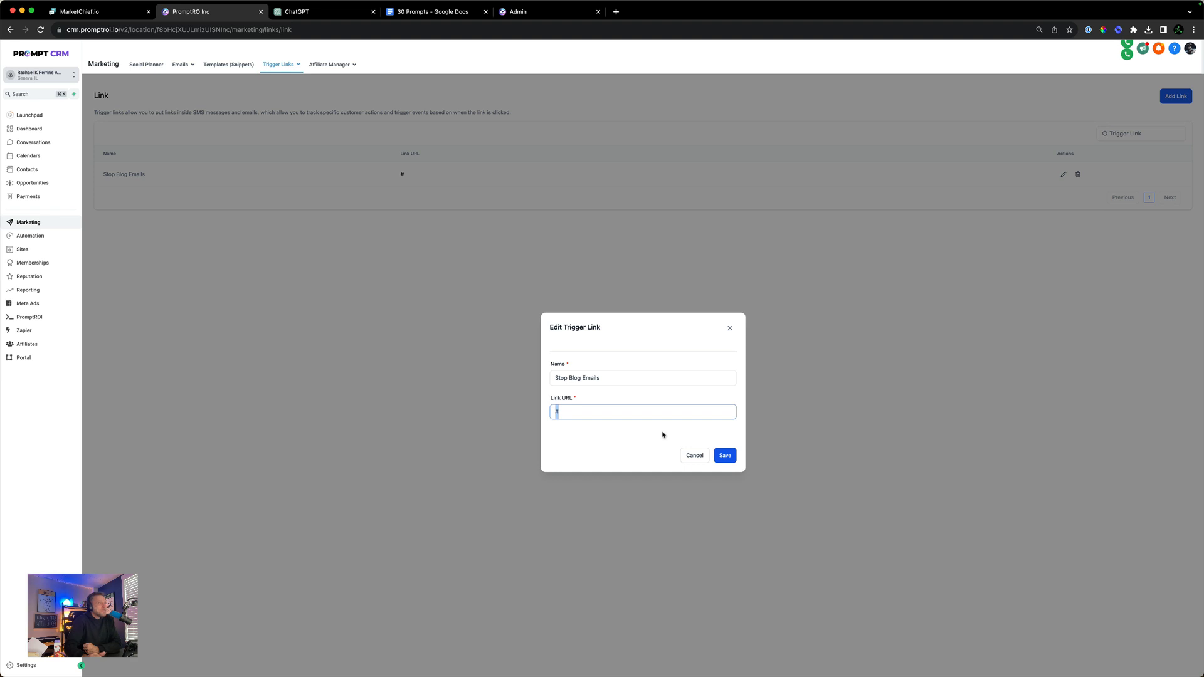
pyautogui.click(735, 456)
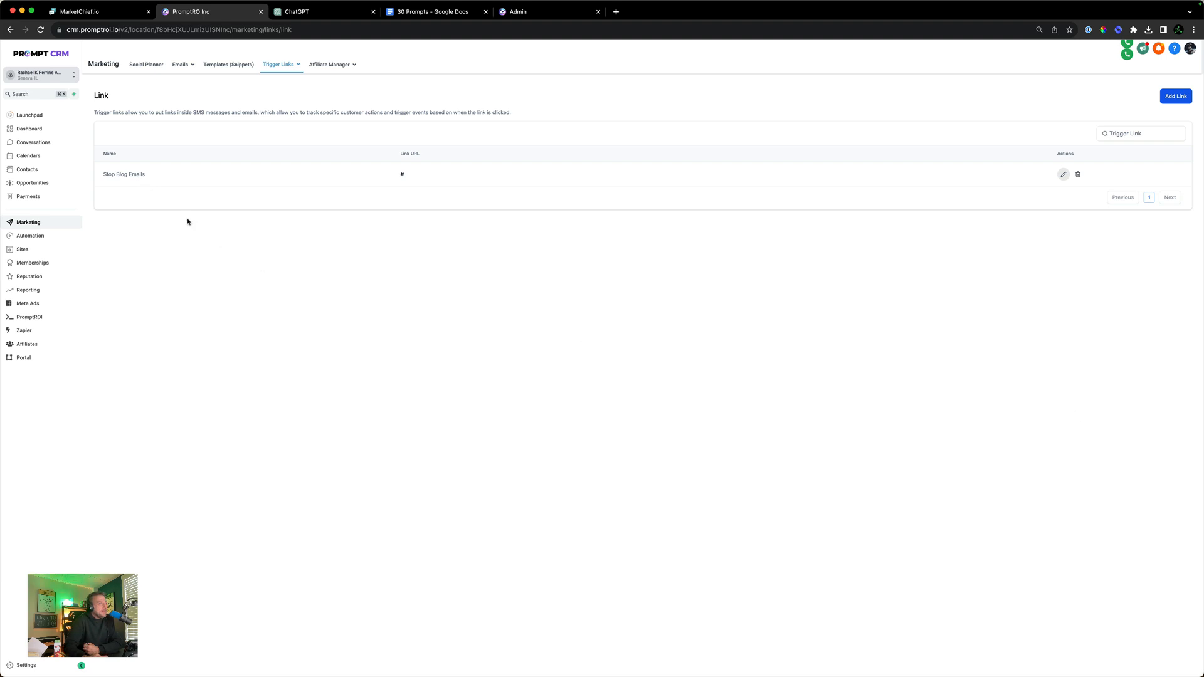
pyautogui.click(27, 236)
pyautogui.press('super+0')
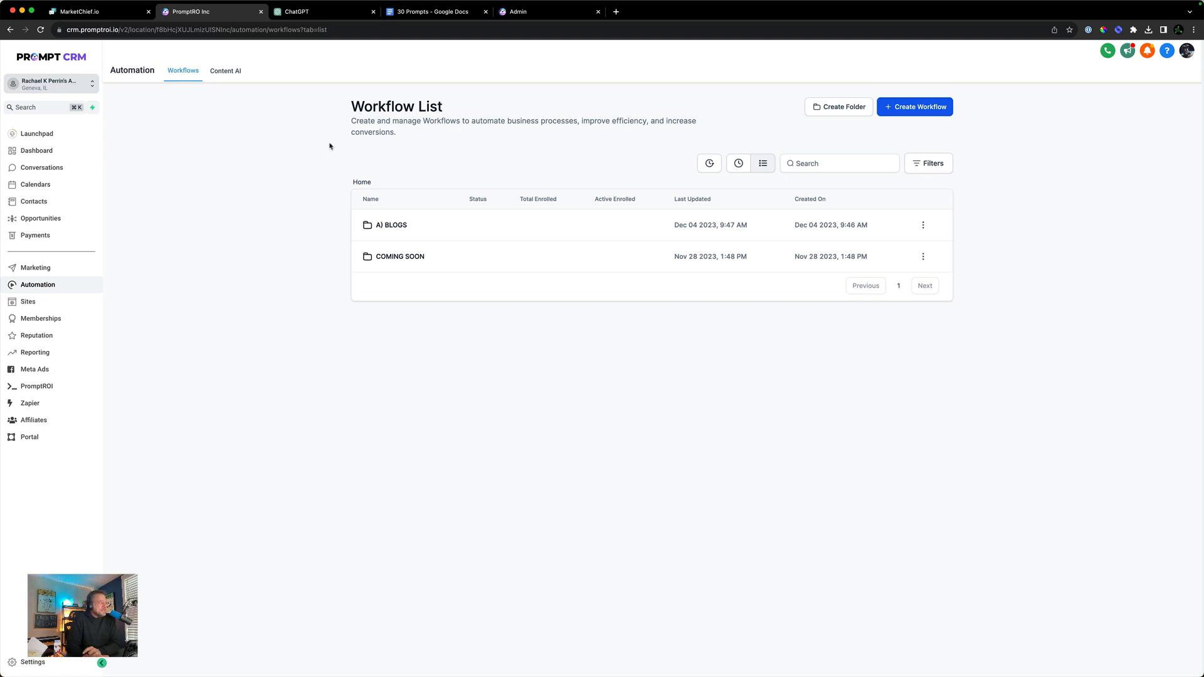
# Step: In A) BLOGS, inspect START SENDING BLOGS' Contact Created trigger and Blog Reader Yes update
pyautogui.click(399, 227)
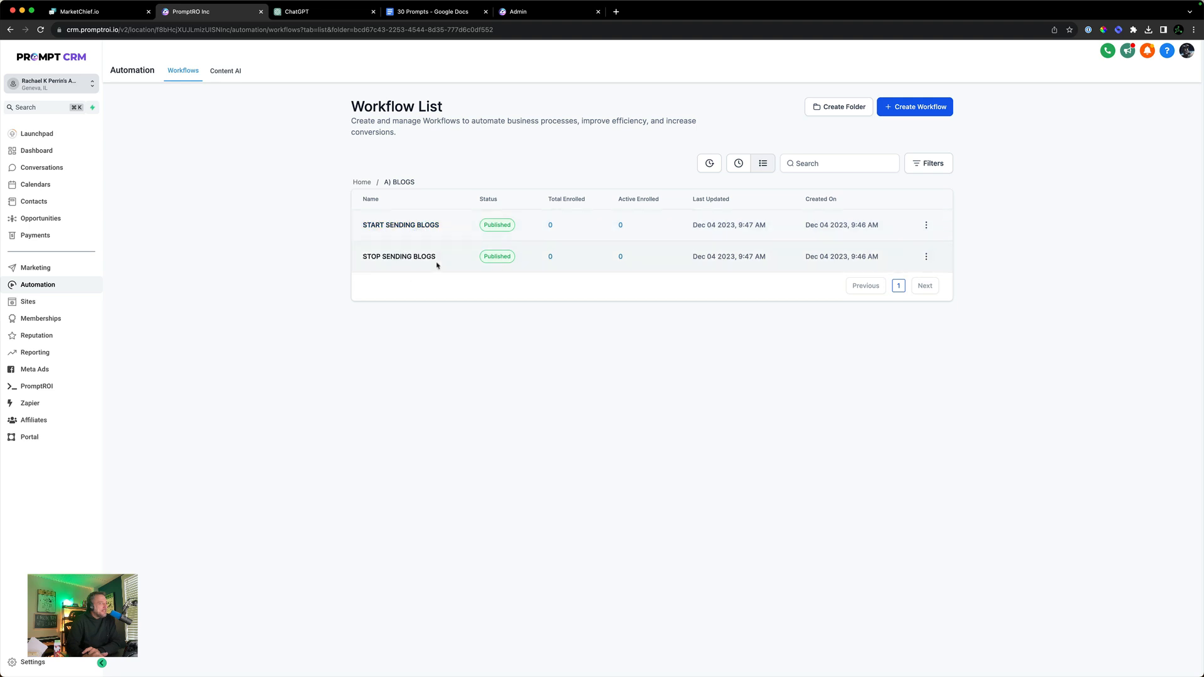
pyautogui.click(401, 226)
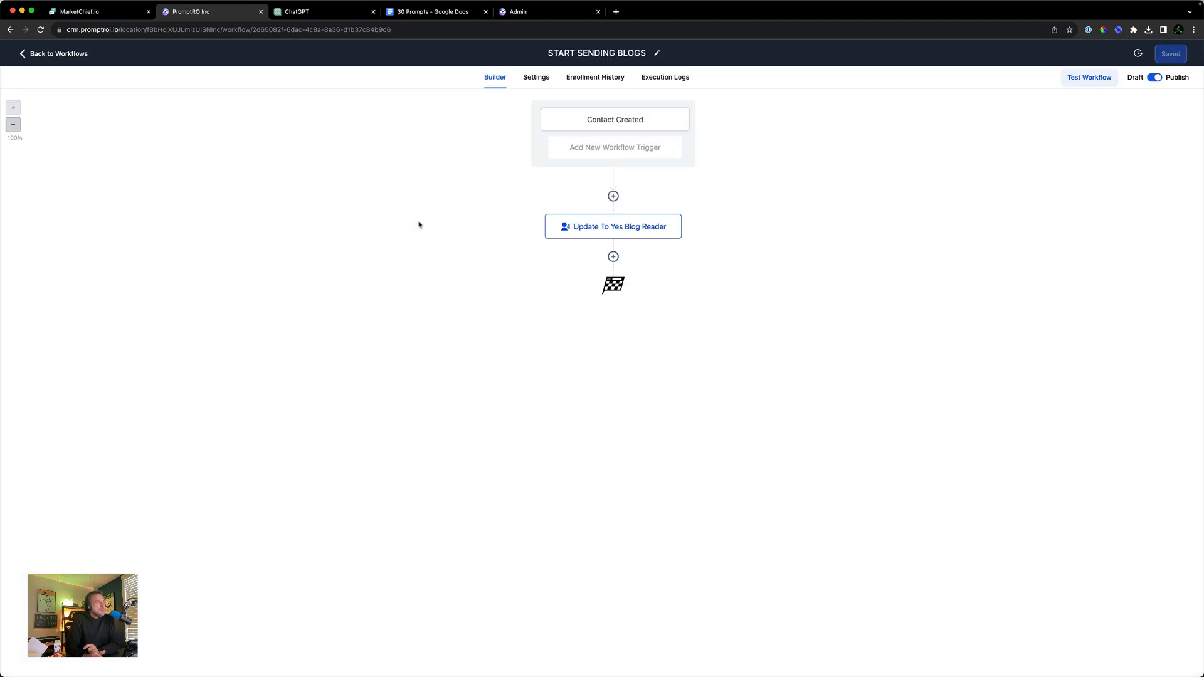
pyautogui.click(613, 124)
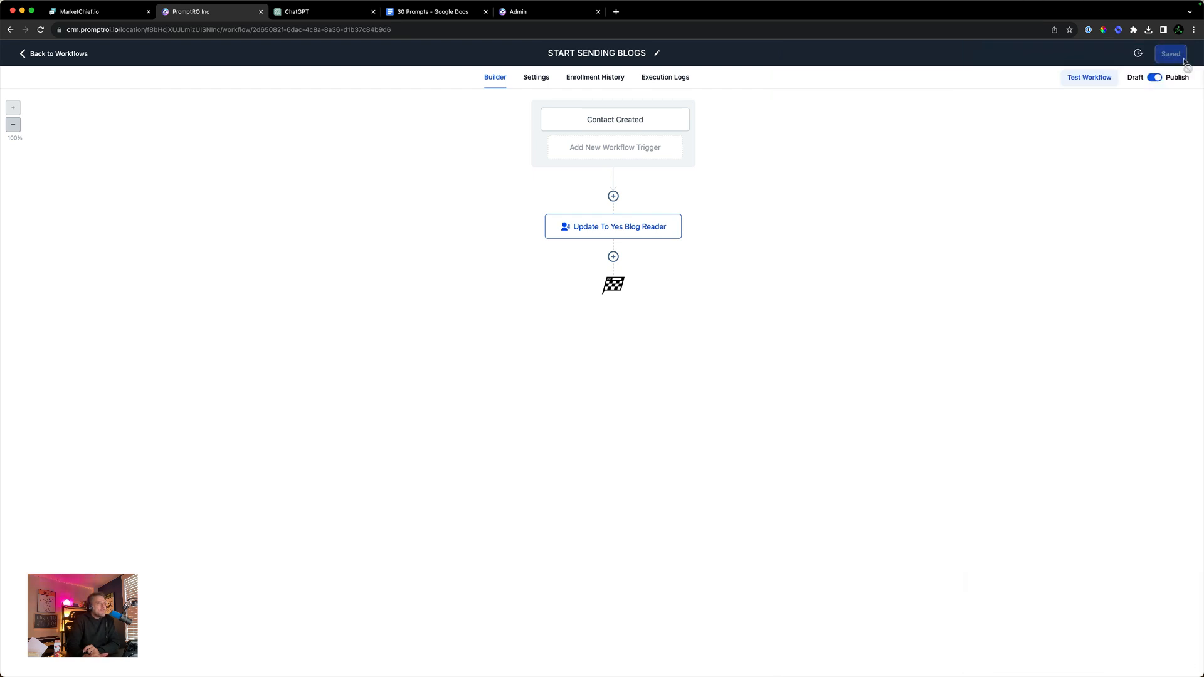
pyautogui.click(1186, 59)
pyautogui.click(627, 230)
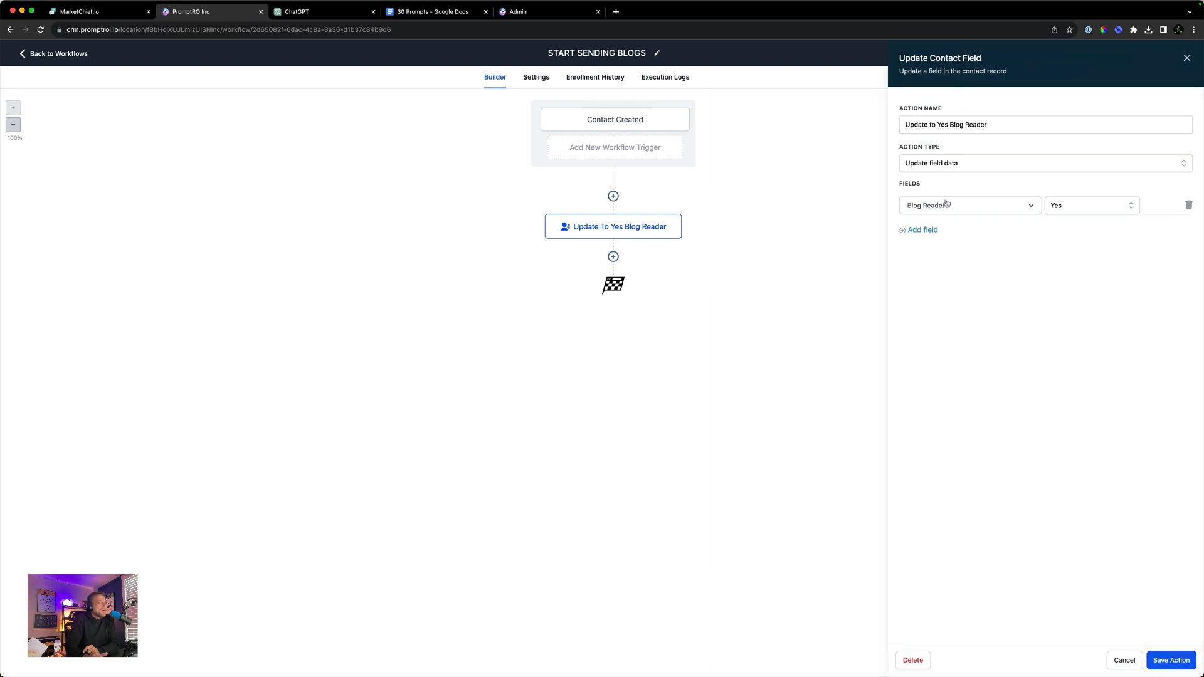
pyautogui.click(753, 198)
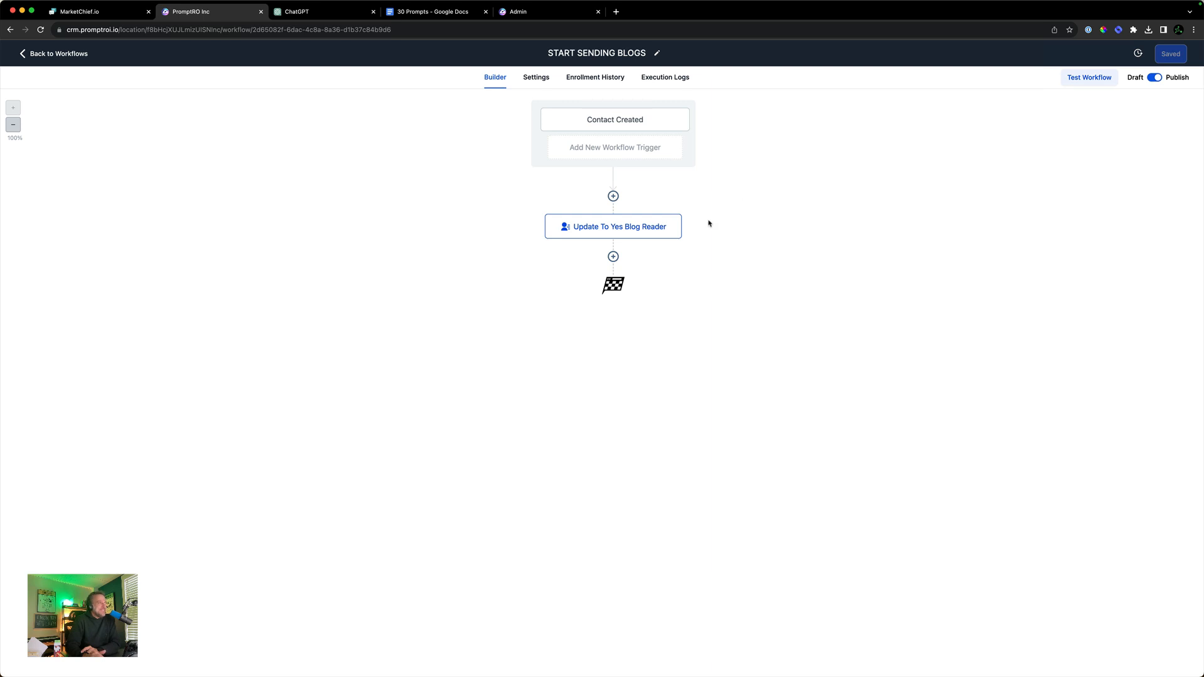
pyautogui.click(54, 54)
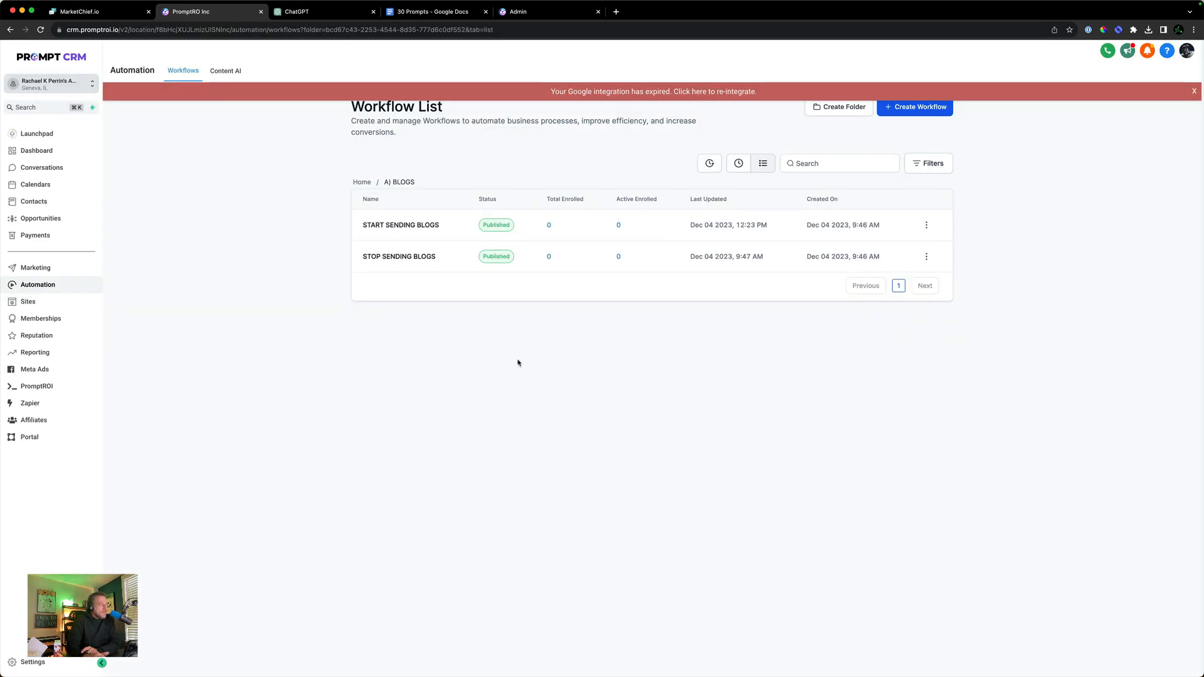
# Step: Trigger STOP SENDING BLOGS on Stop Blog Emails link clicks, keep the Blog Reader No update, and save
pyautogui.click(403, 259)
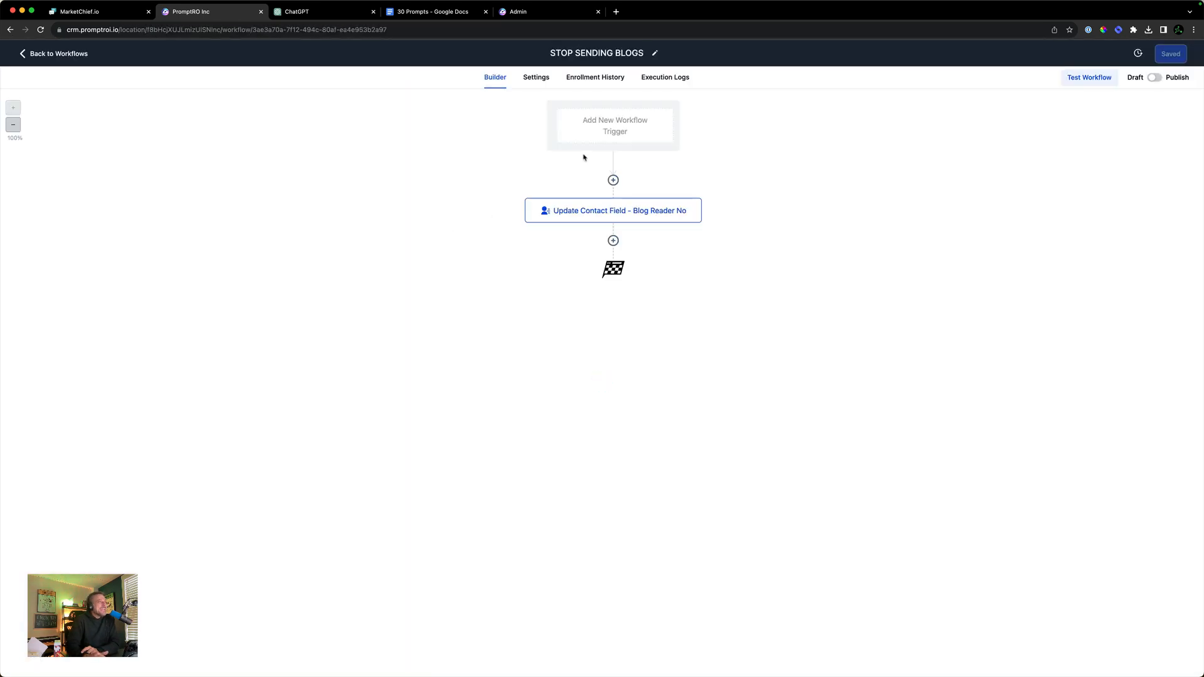
pyautogui.click(612, 127)
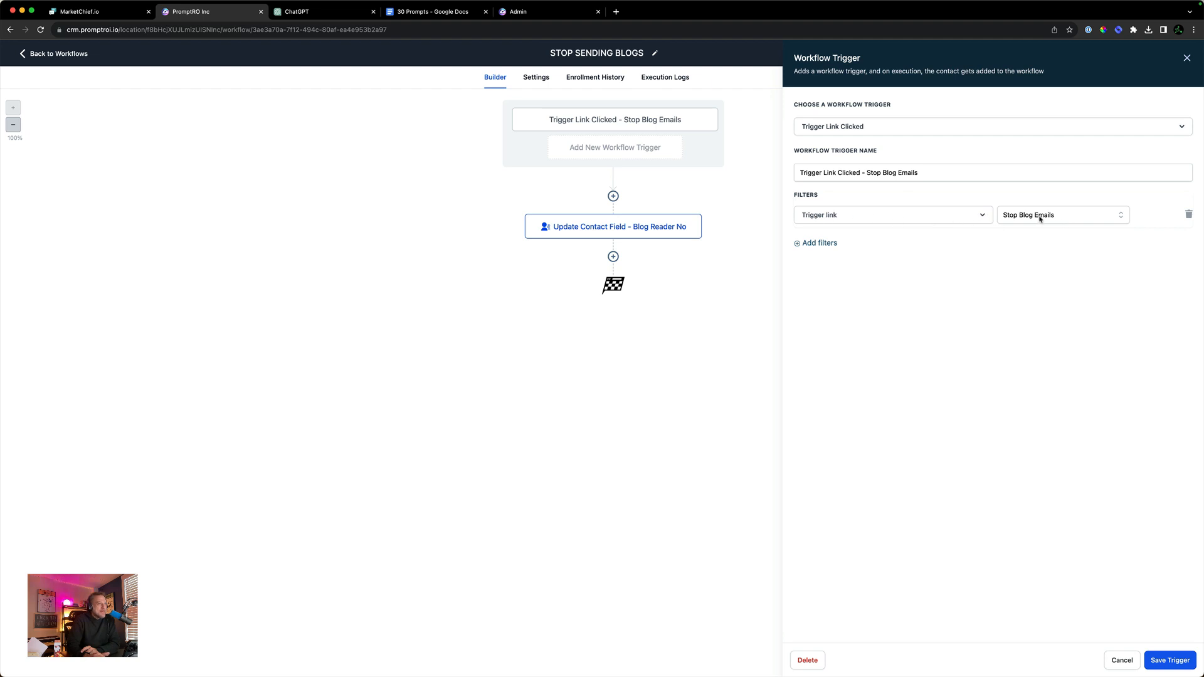
pyautogui.click(1169, 661)
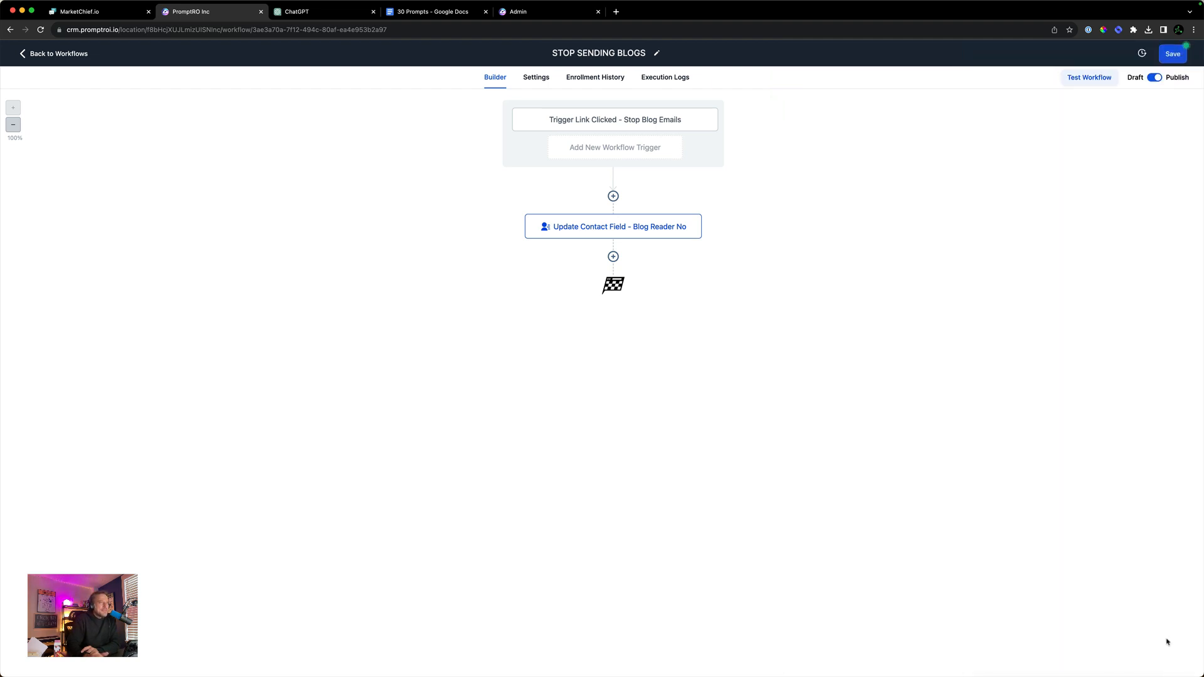
pyautogui.click(611, 230)
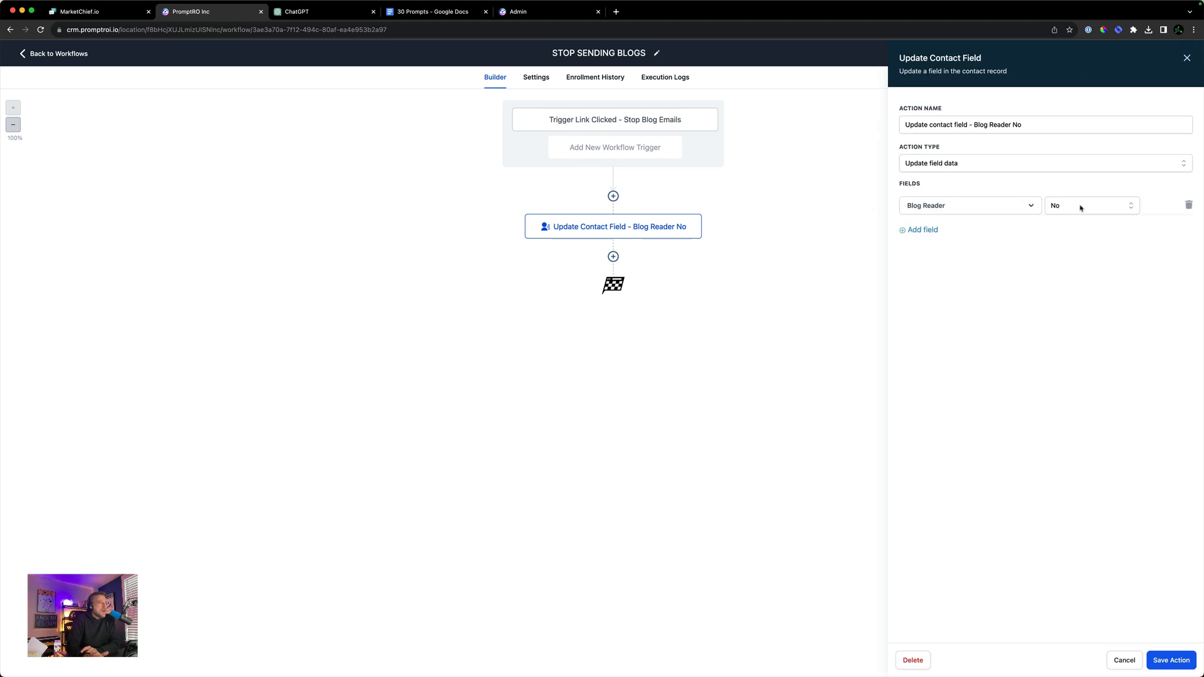
pyautogui.click(1187, 58)
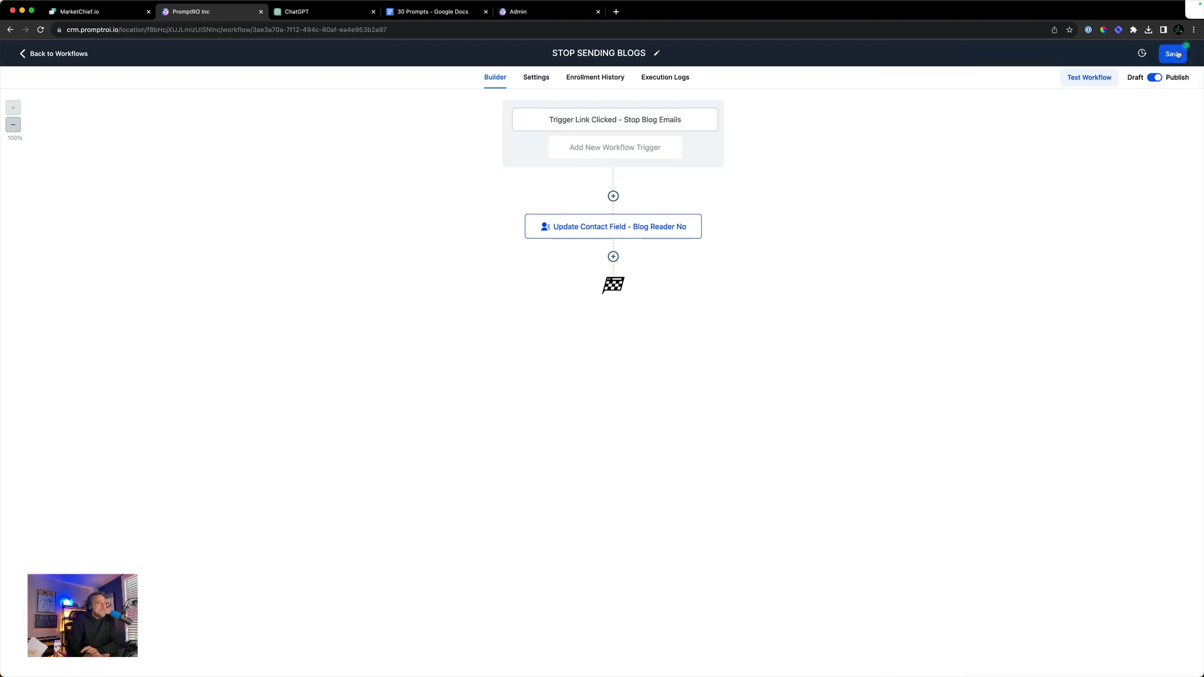
pyautogui.click(1178, 53)
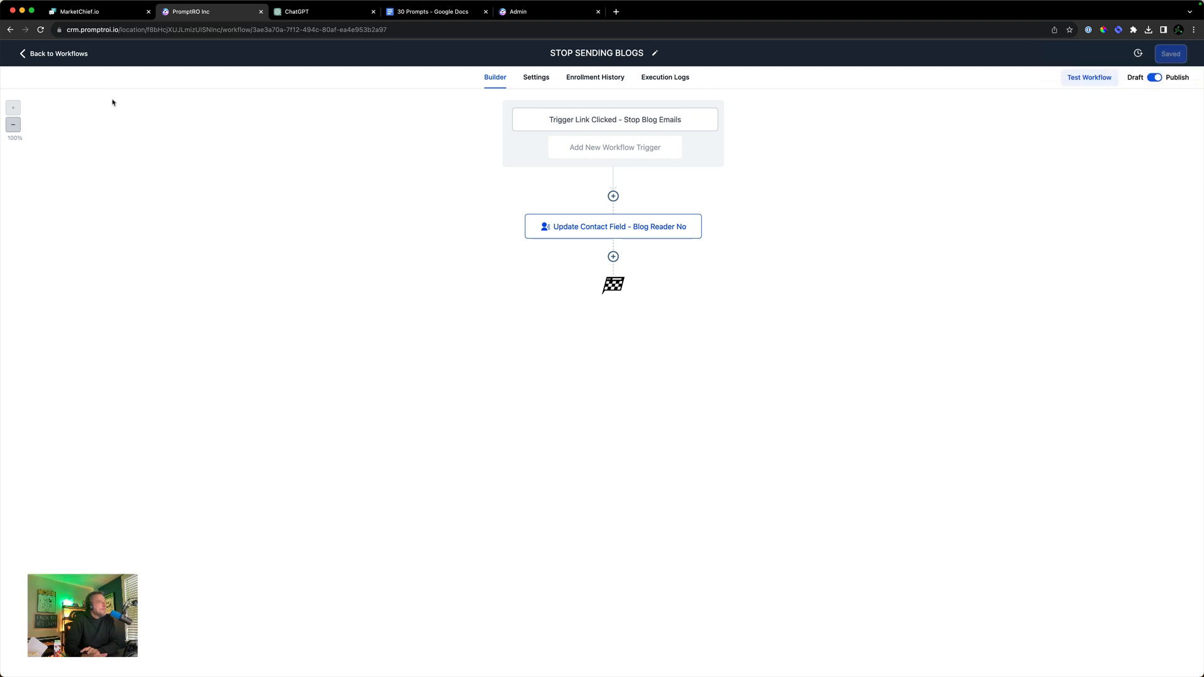
pyautogui.click(73, 55)
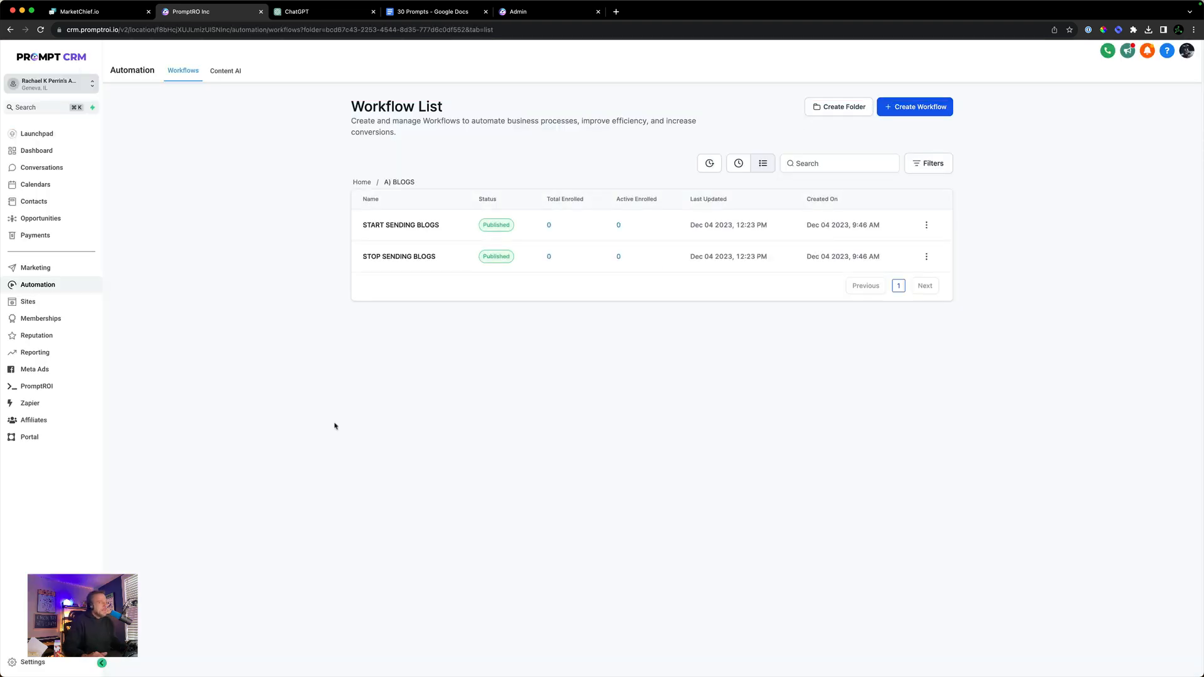
# Step: Filter the contacts list to contacts whose Blog Reader is Yes
pyautogui.click(36, 201)
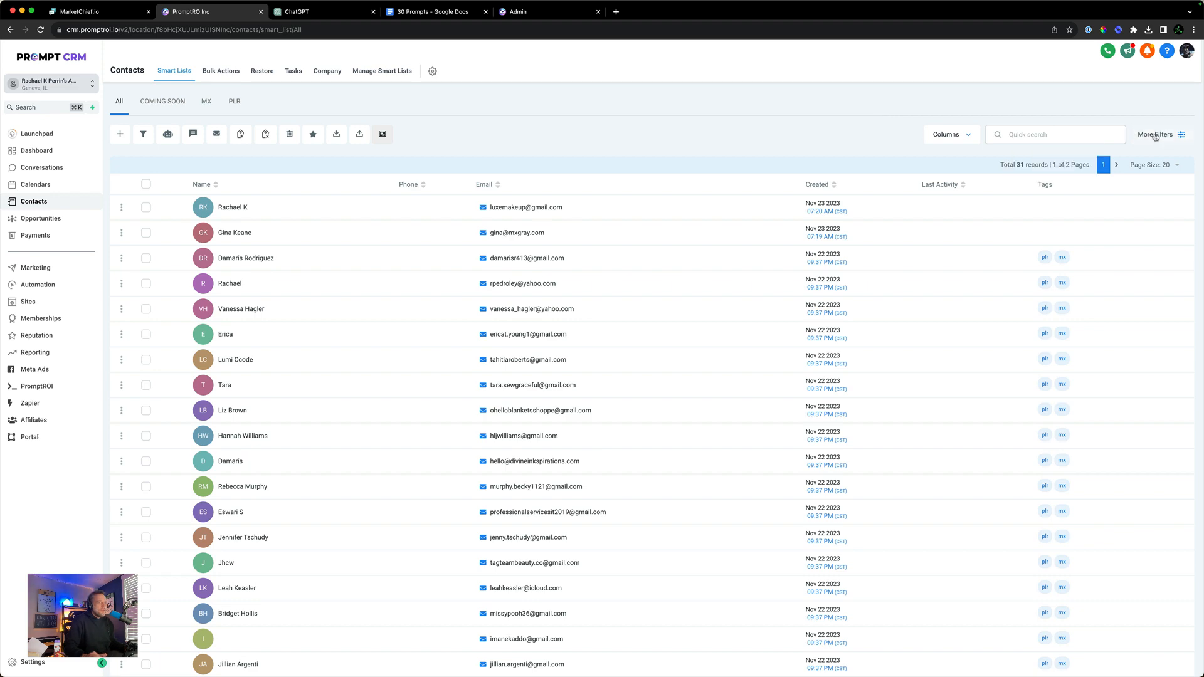
pyautogui.click(1153, 134)
pyautogui.click(1040, 109)
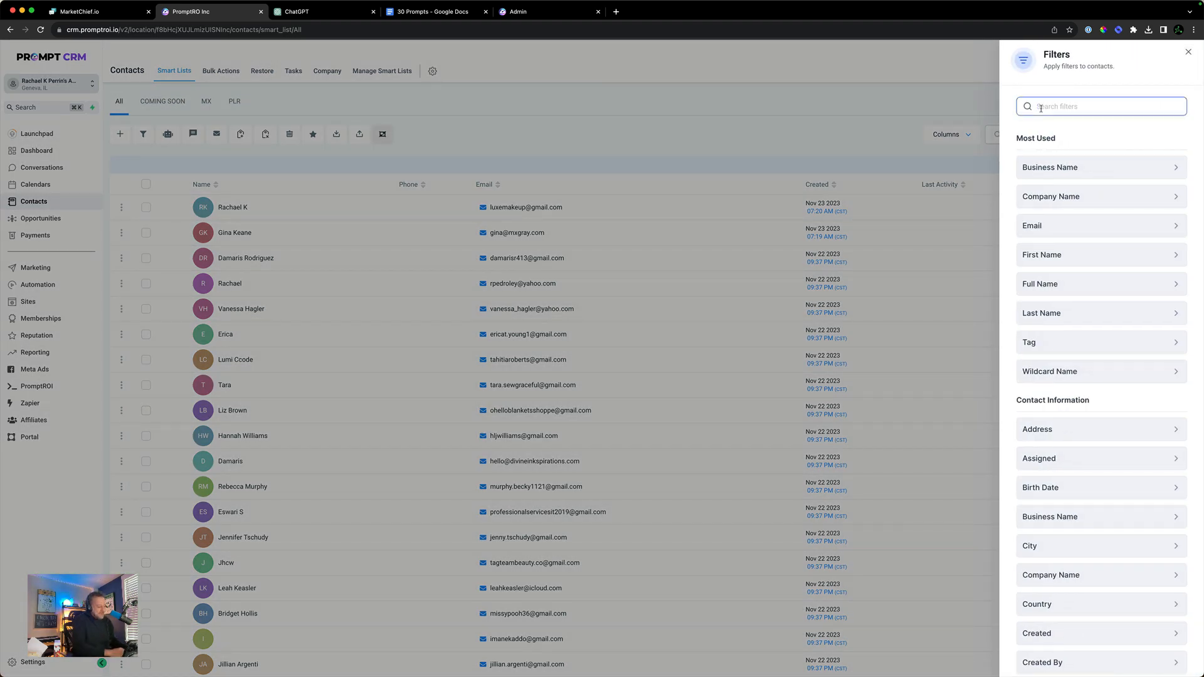
pyautogui.write('blog')
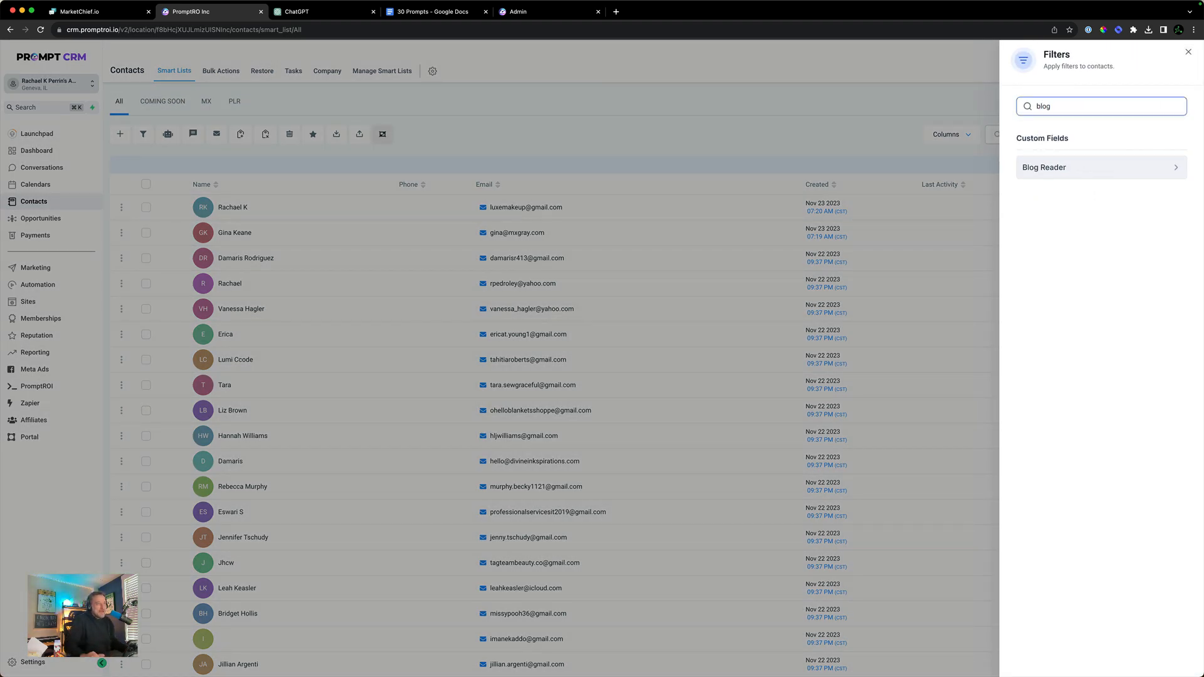
pyautogui.click(1048, 175)
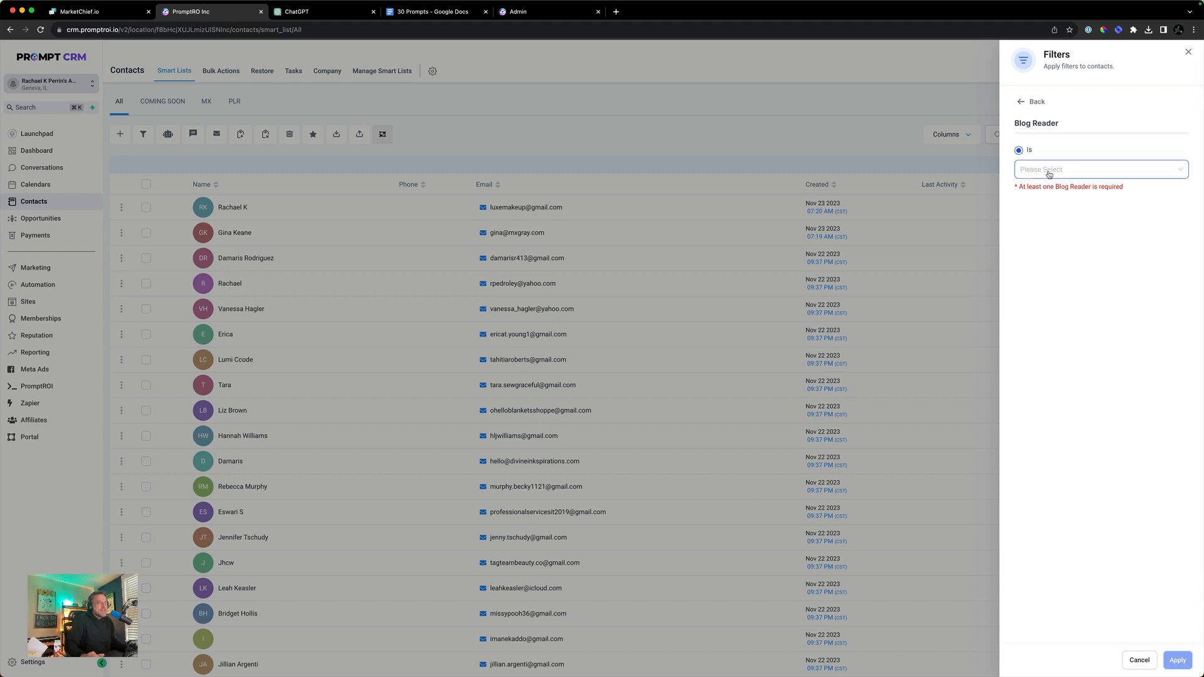
pyautogui.click(1048, 174)
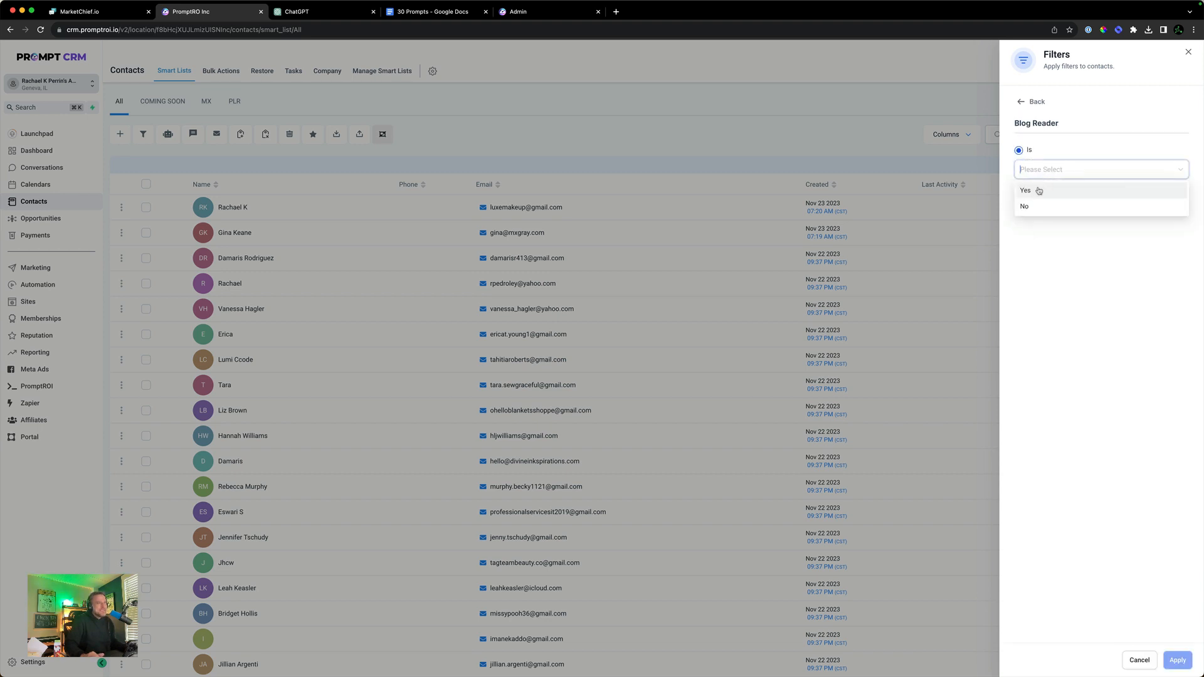
pyautogui.click(1038, 191)
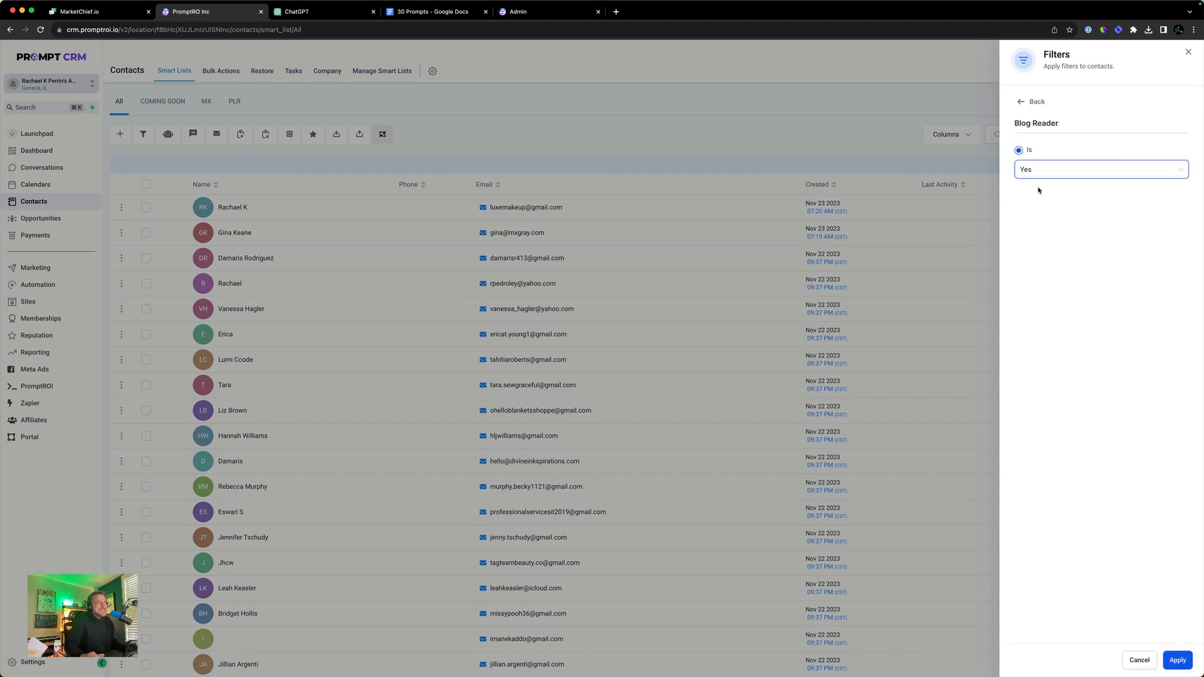
pyautogui.click(1171, 659)
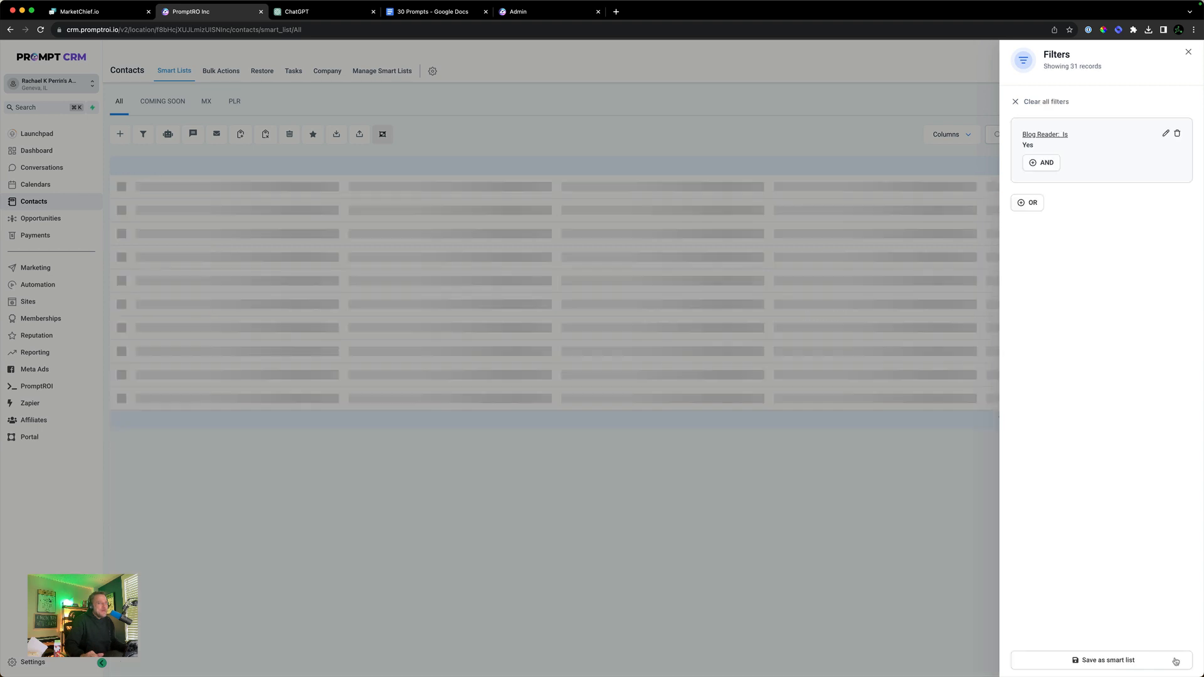
# Step: Save the filtered view as a smart list named 'Blog Reader'
pyautogui.click(1103, 660)
pyautogui.click(503, 128)
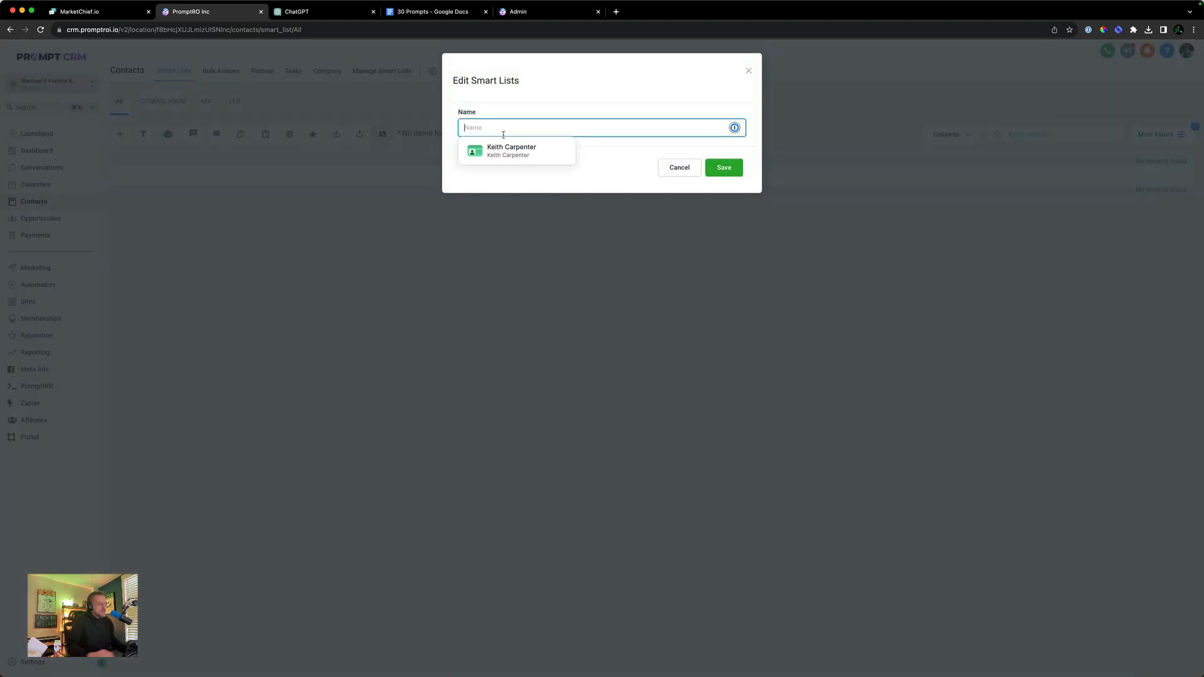
pyautogui.write('Blog Reader')
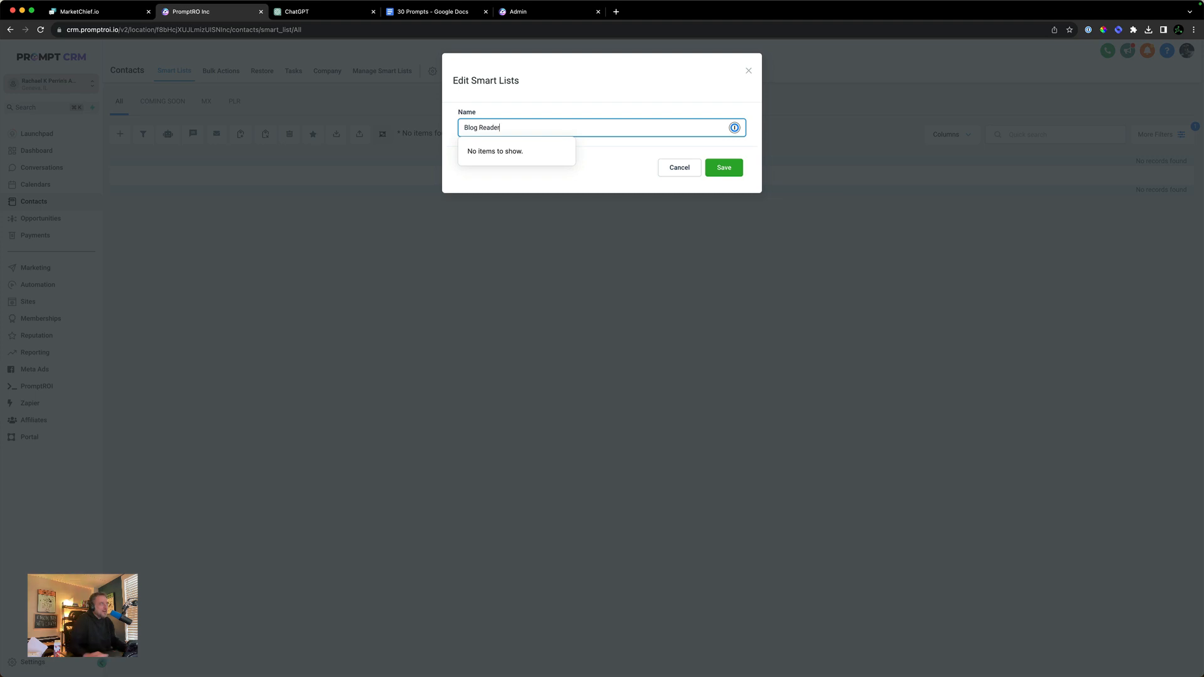
pyautogui.click(724, 170)
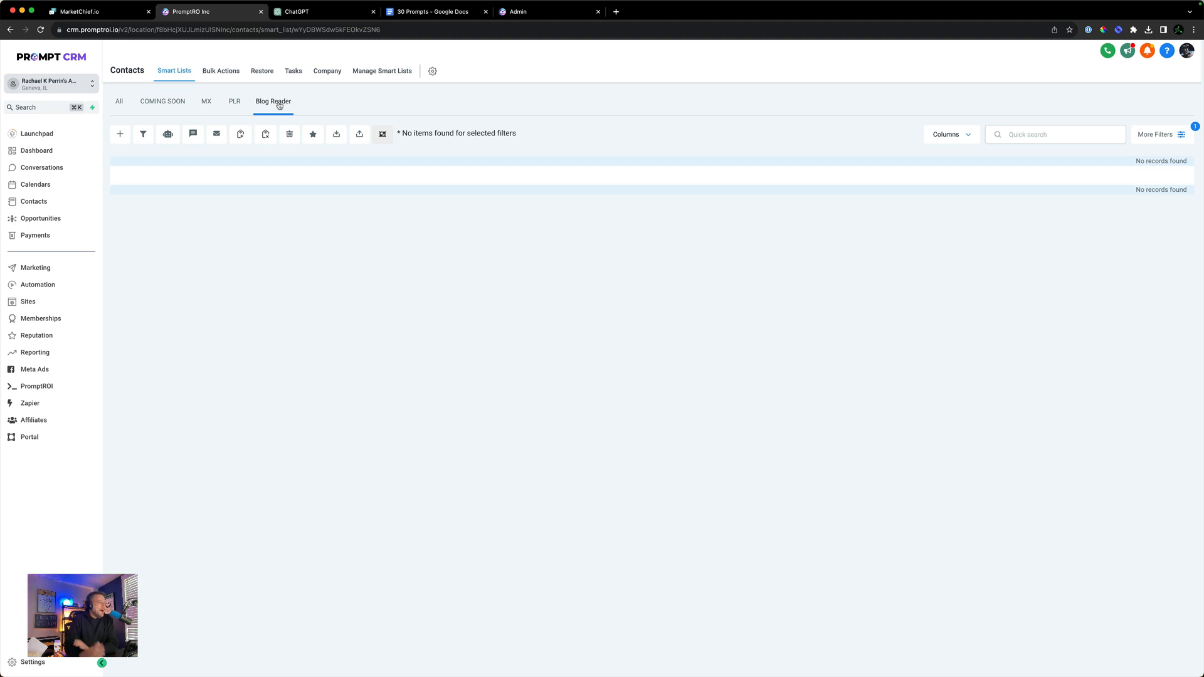
# Step: Add an AND filter: DND is not Enabled for Email
pyautogui.click(1156, 134)
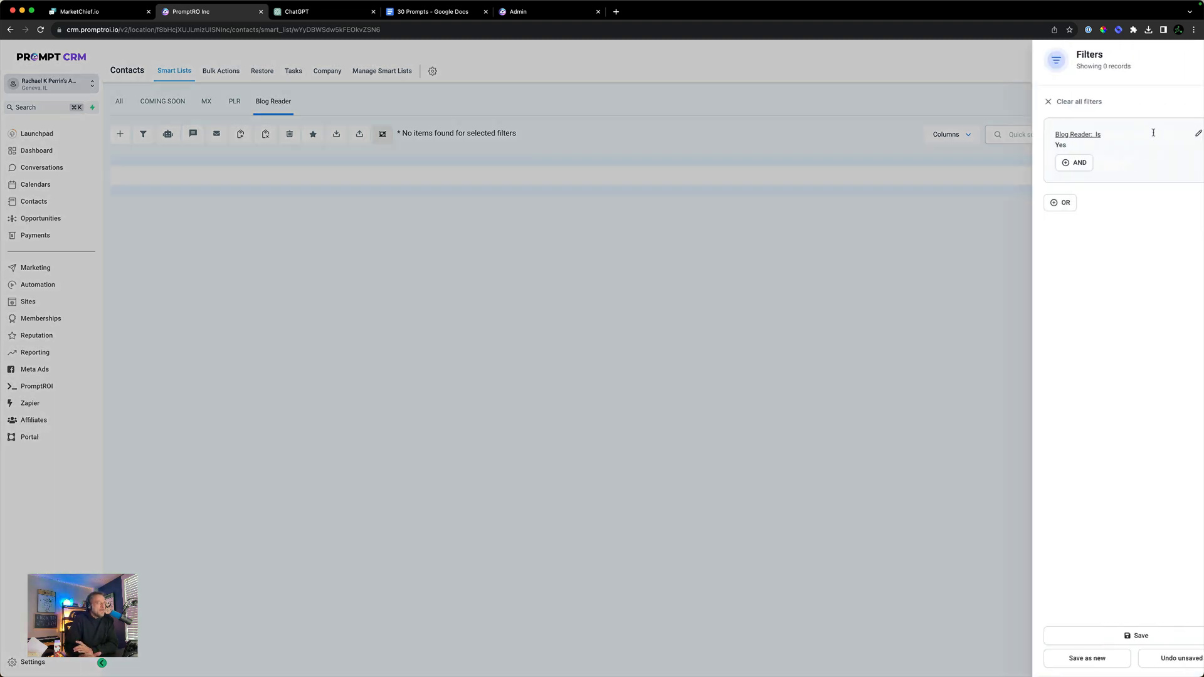
pyautogui.click(1052, 164)
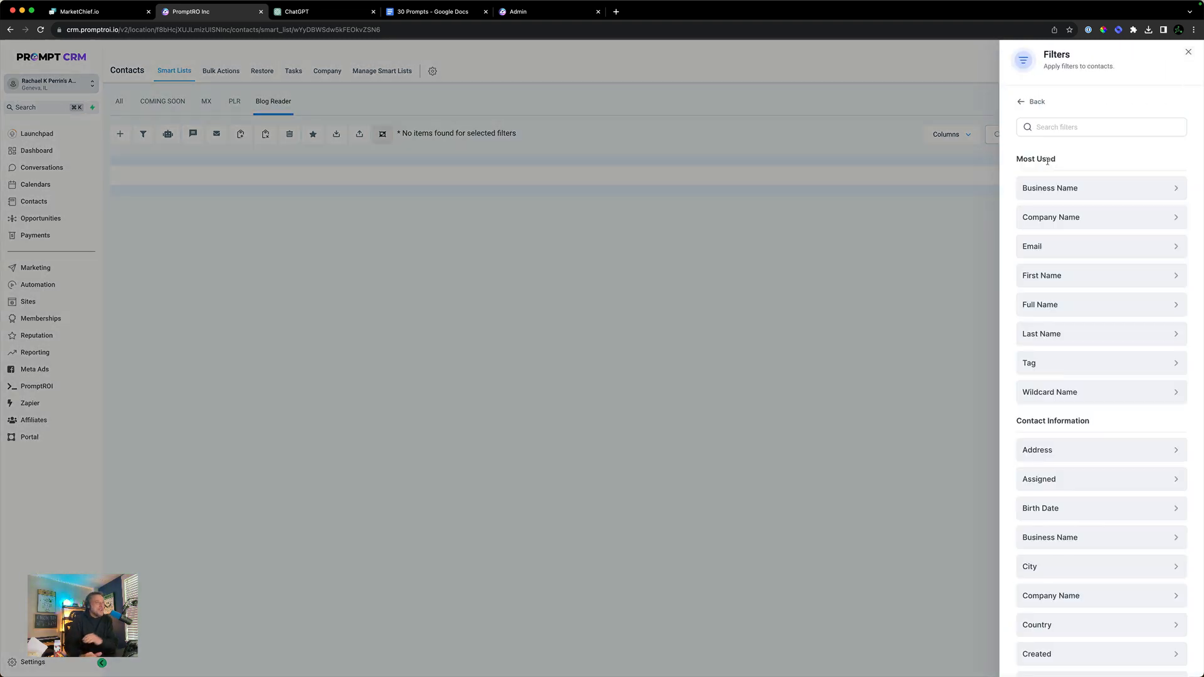
pyautogui.click(1046, 130)
pyautogui.write('dnd')
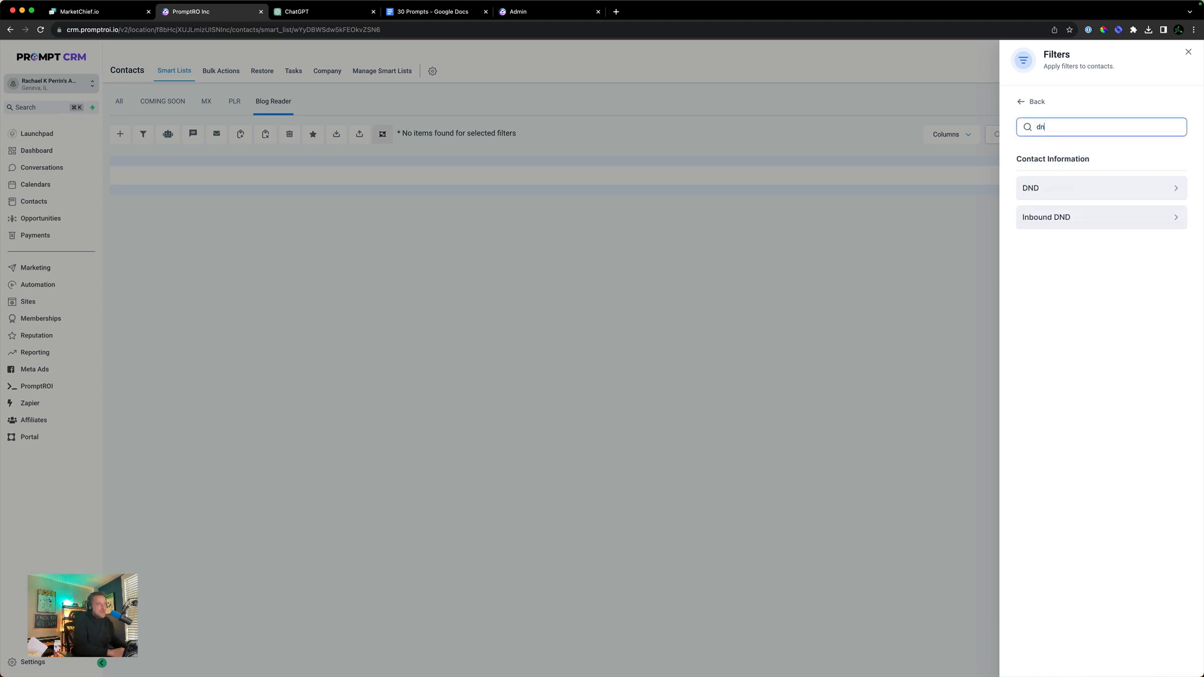
pyautogui.click(1053, 190)
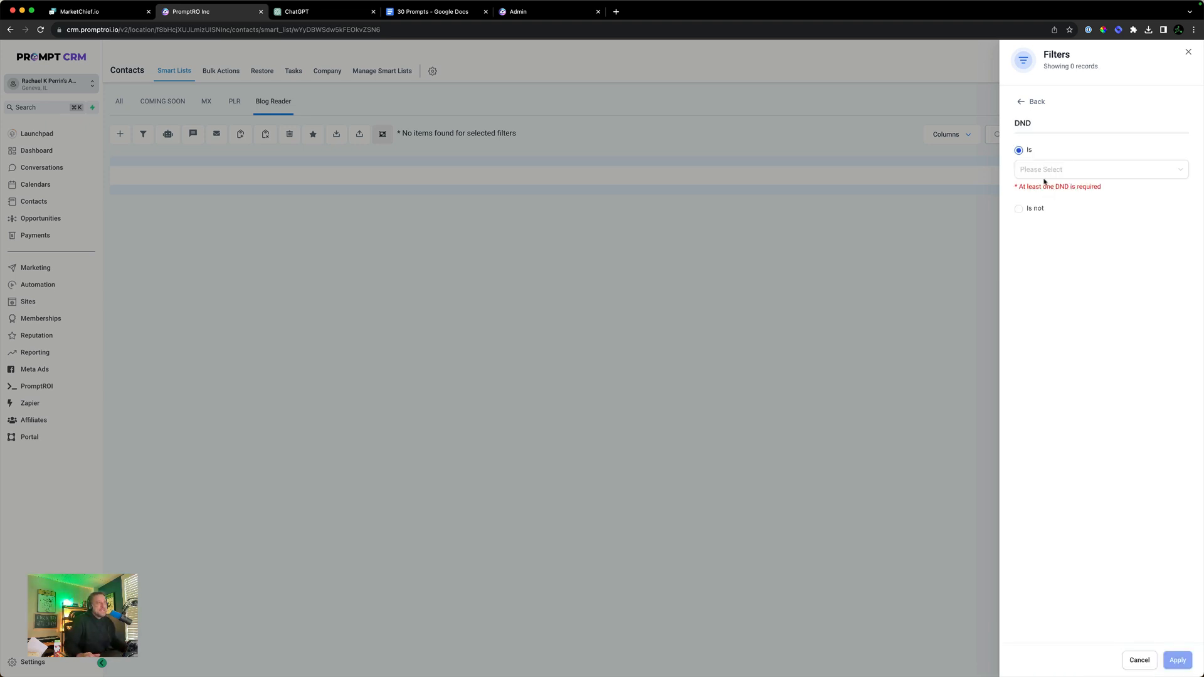
pyautogui.click(1044, 176)
pyautogui.click(1064, 153)
pyautogui.click(1019, 210)
pyautogui.click(1051, 193)
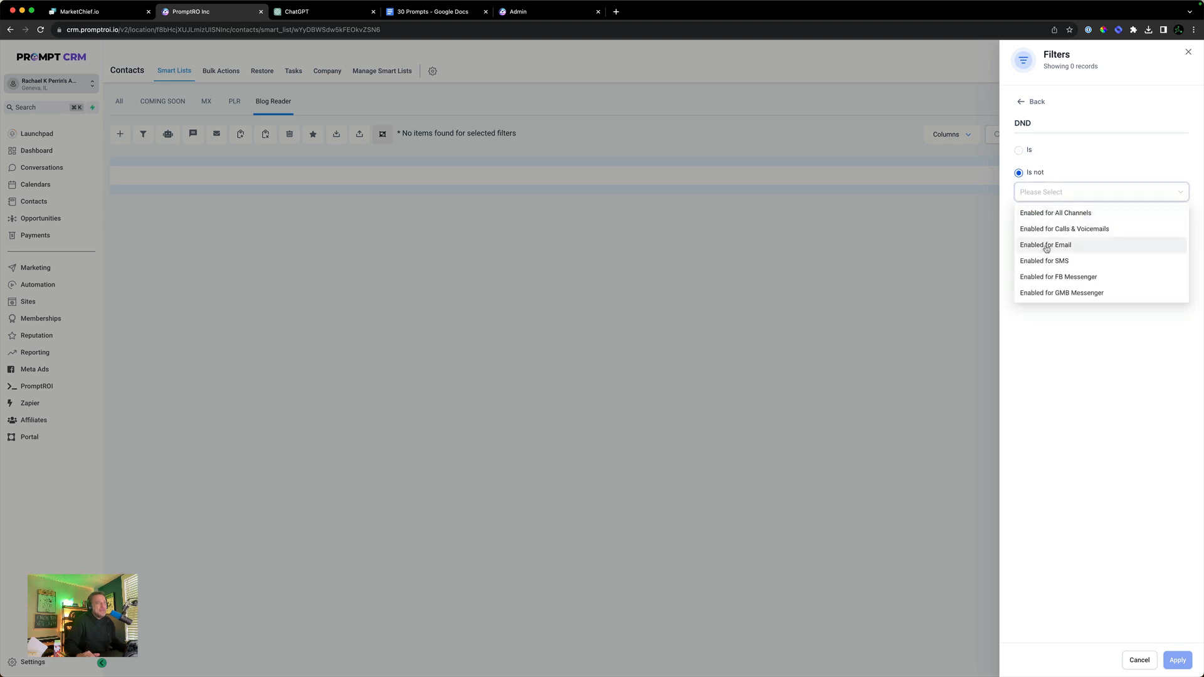
pyautogui.click(1046, 246)
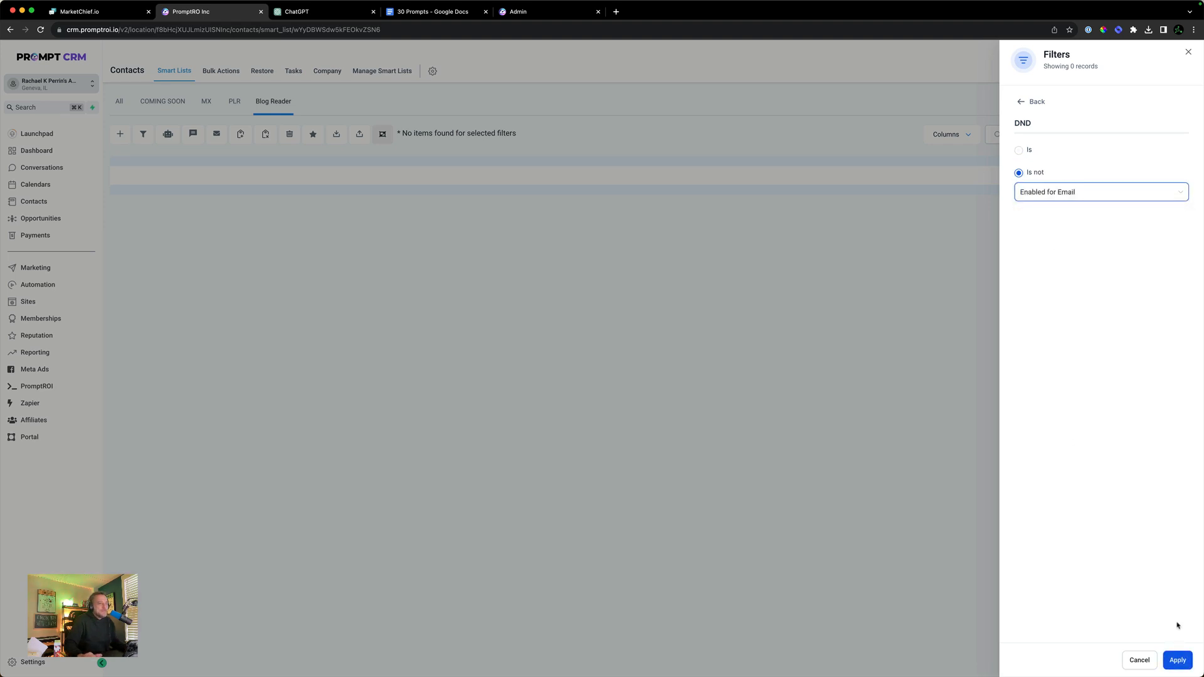
pyautogui.click(1176, 660)
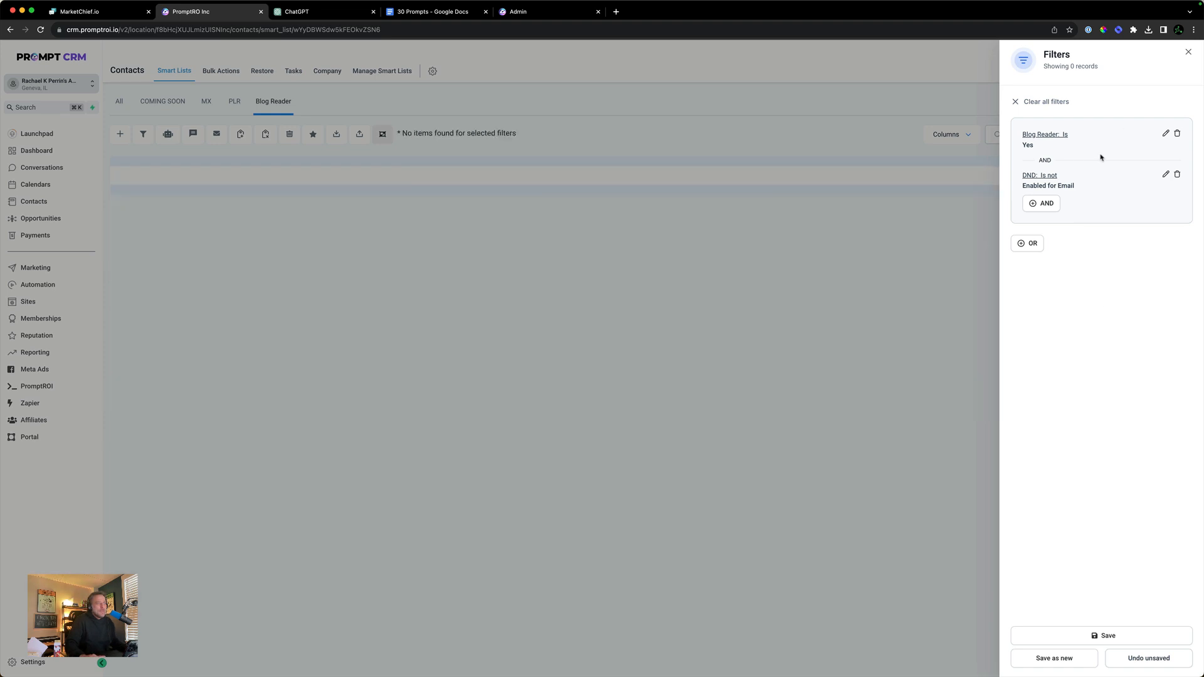
# Step: Add an AND filter requiring Email is not empty, then review all three conditions
pyautogui.click(1043, 203)
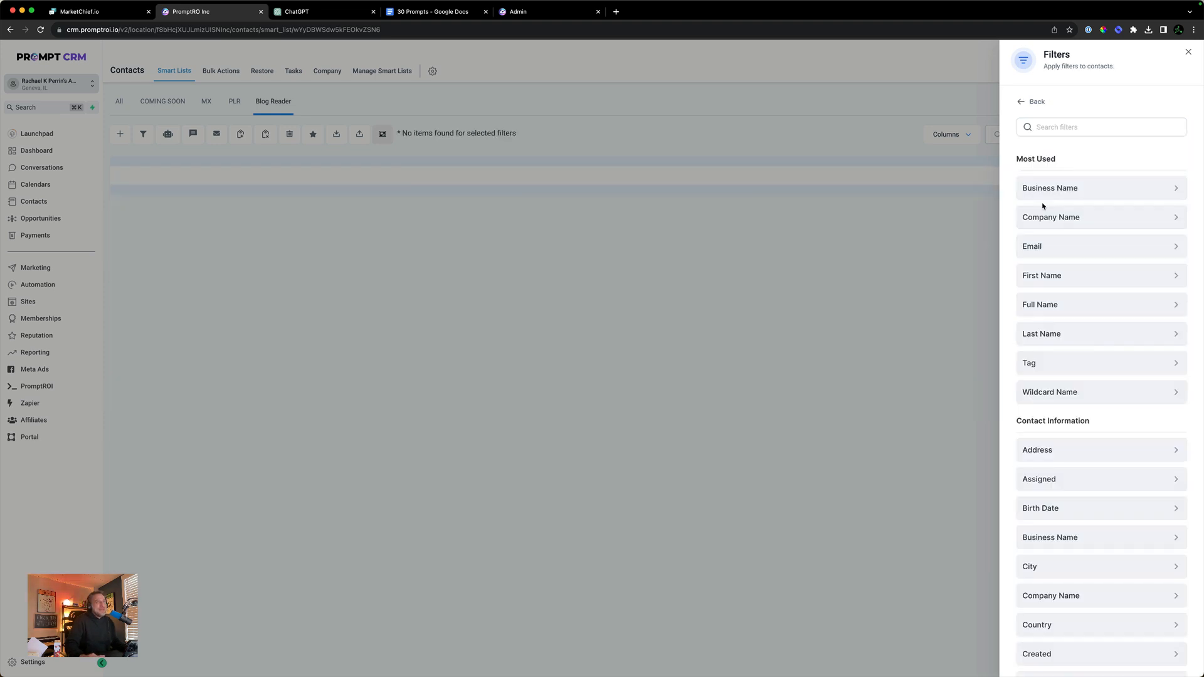
pyautogui.click(1043, 126)
pyautogui.write('emai')
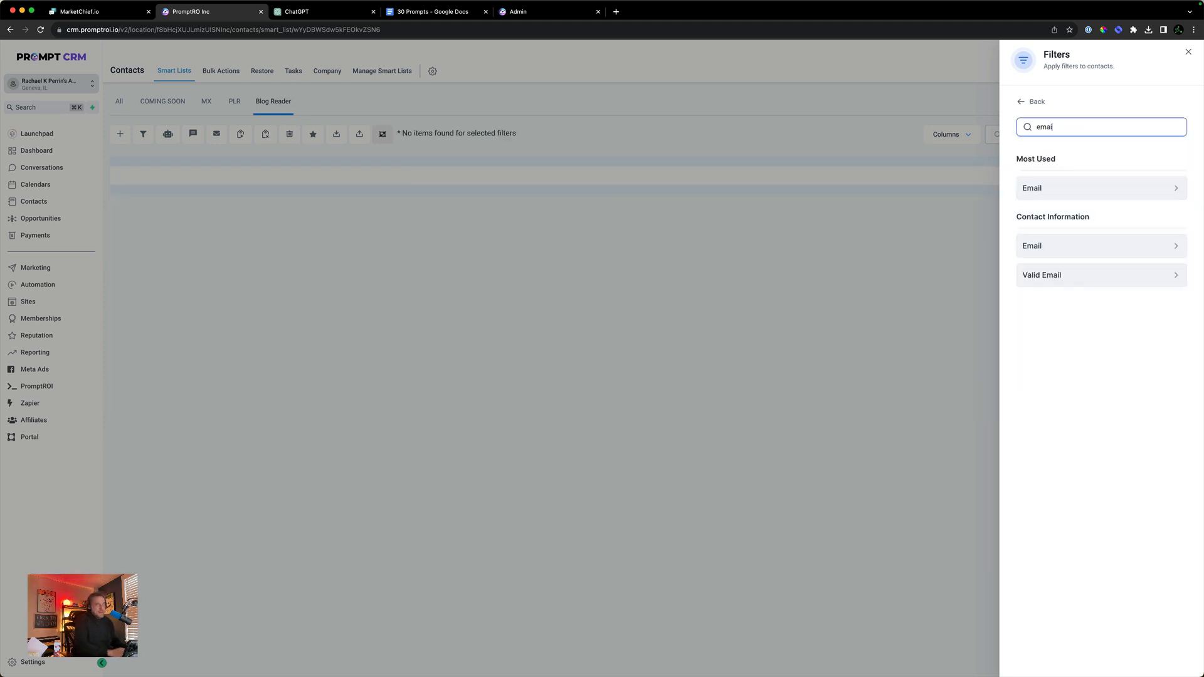
pyautogui.click(1053, 188)
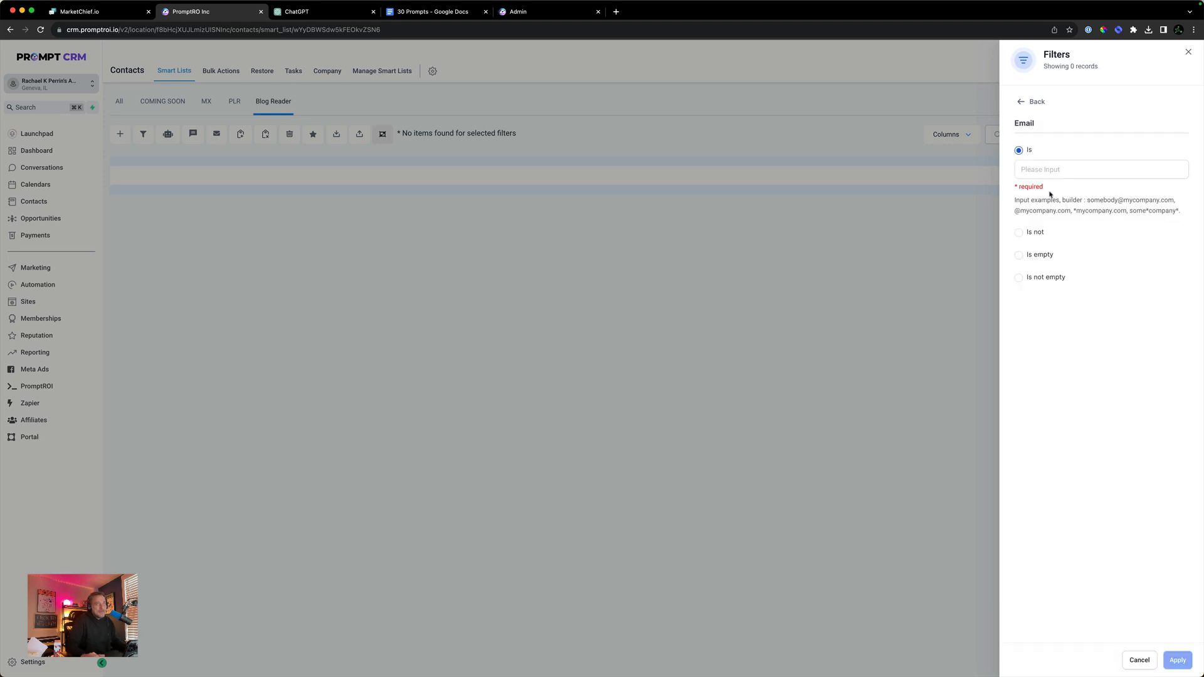
pyautogui.click(1019, 276)
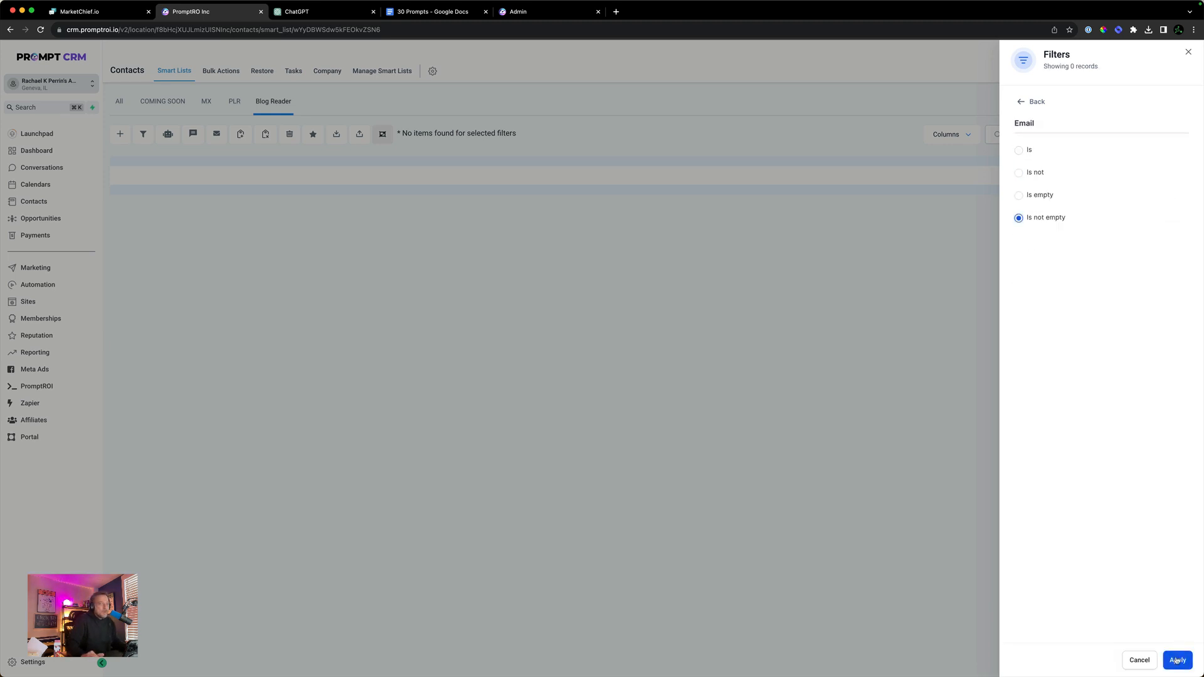
pyautogui.click(1176, 660)
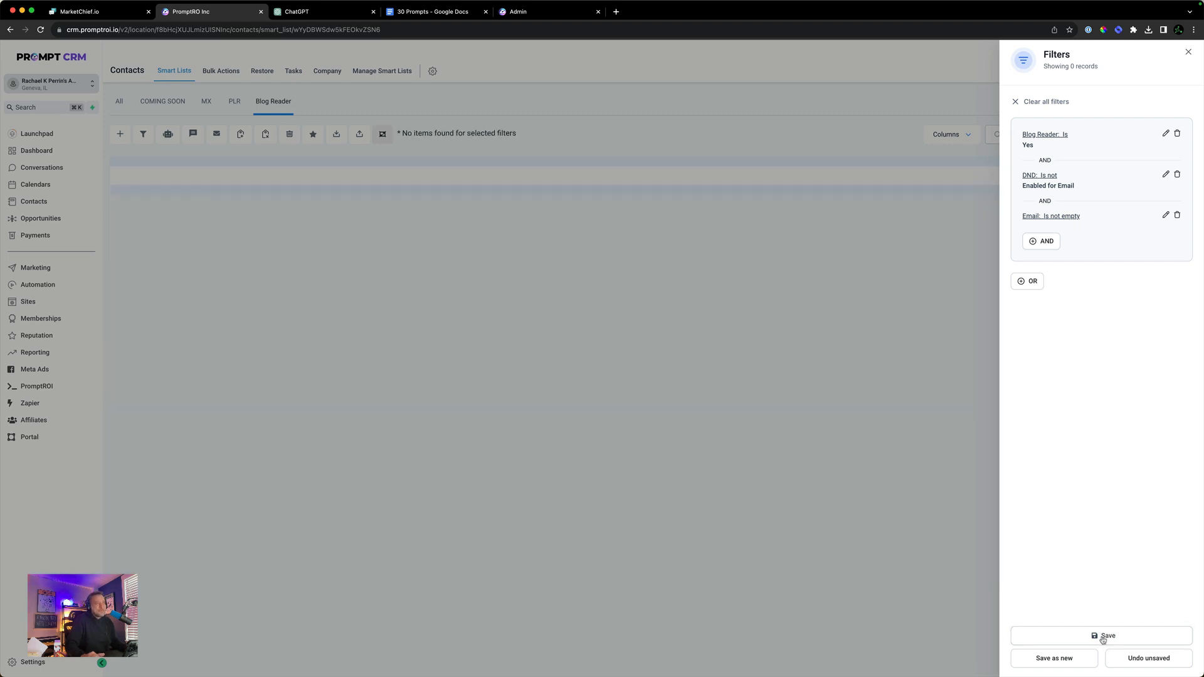
pyautogui.click(1188, 51)
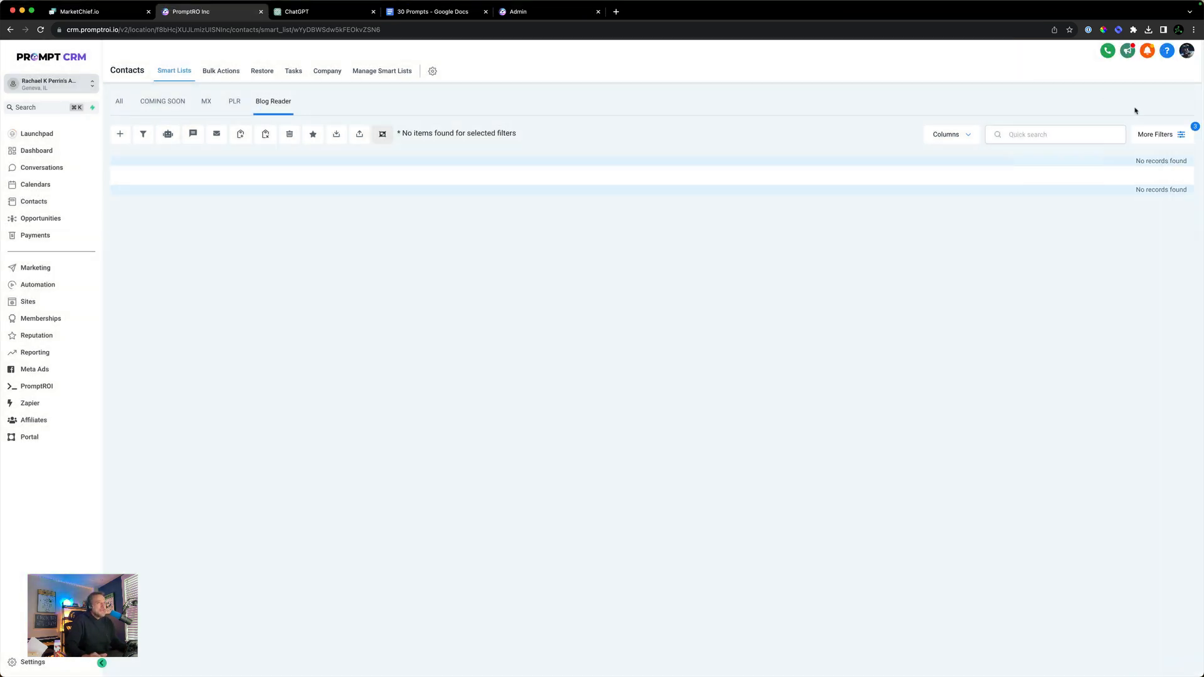
pyautogui.click(1151, 135)
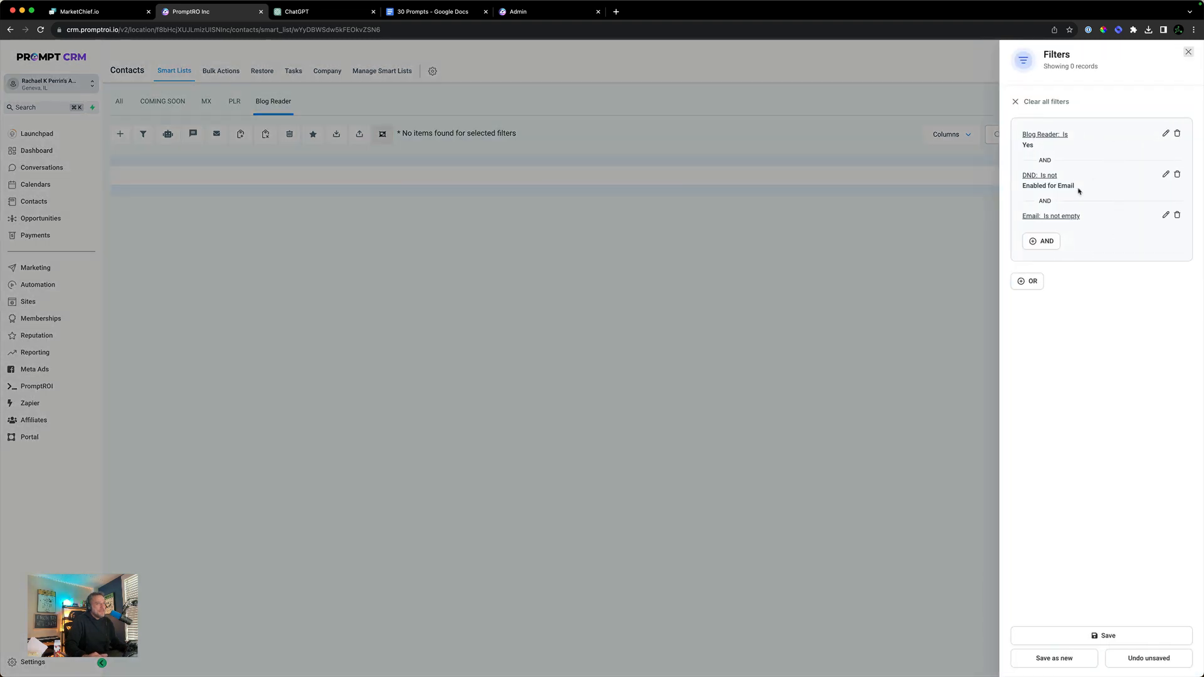
pyautogui.click(1188, 54)
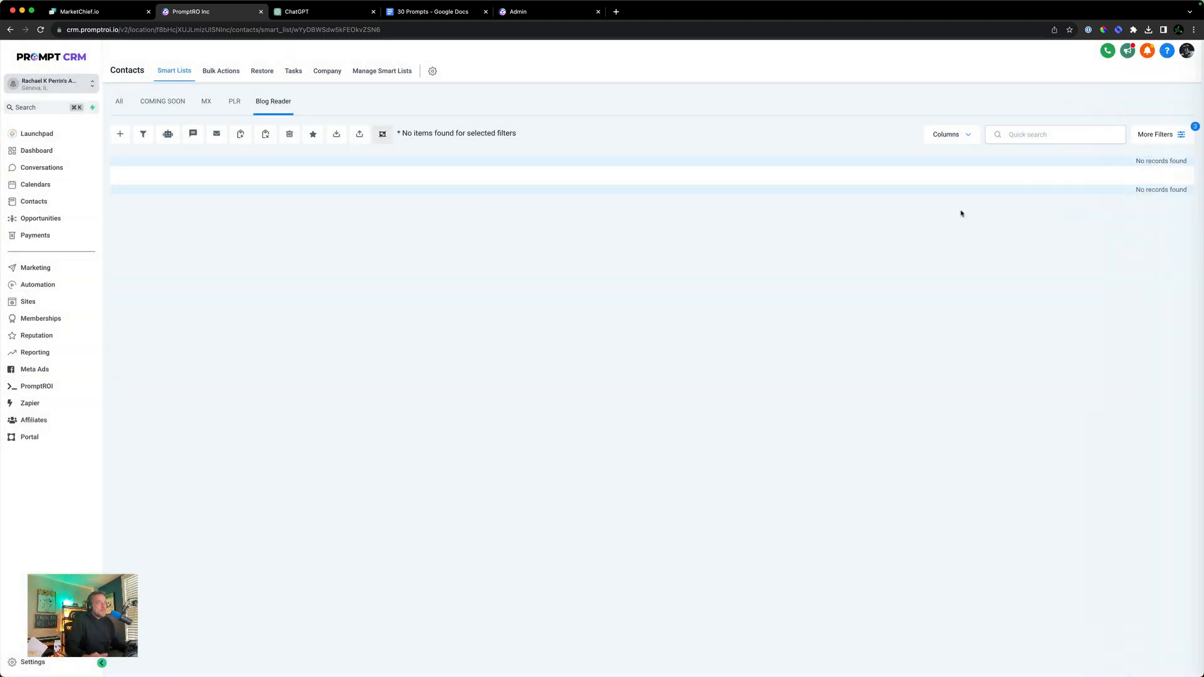
# Step: Search for the existing test contact and delete it
pyautogui.click(57, 202)
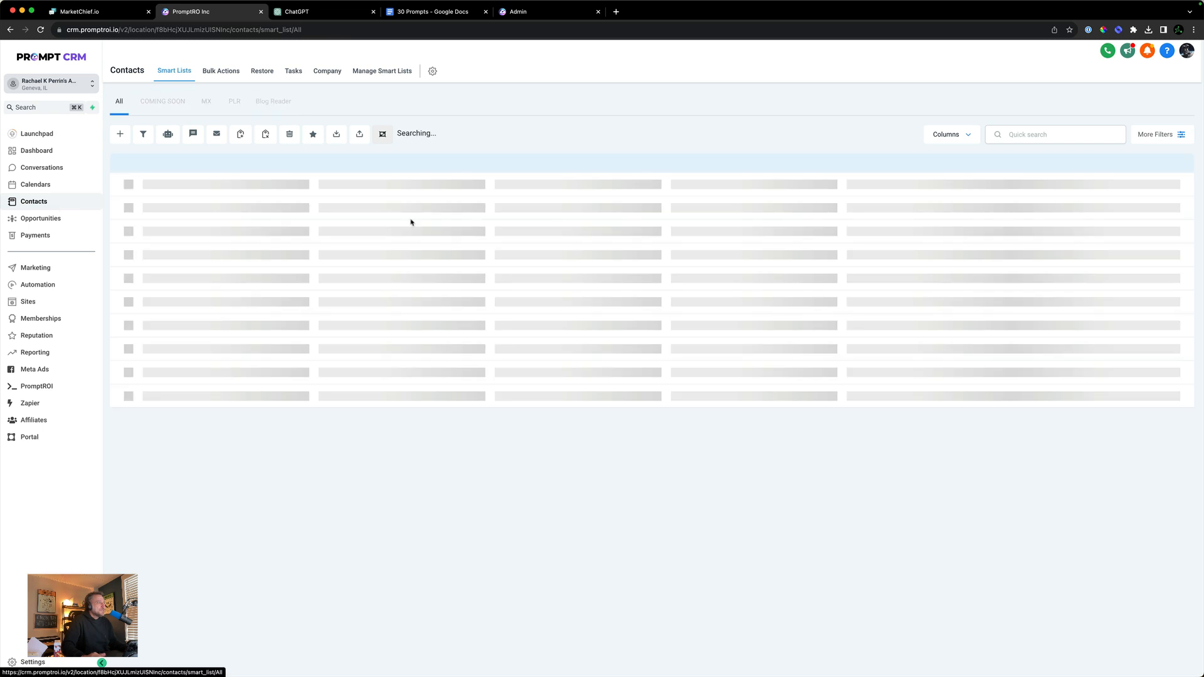
pyautogui.click(1046, 136)
pyautogui.write('keith')
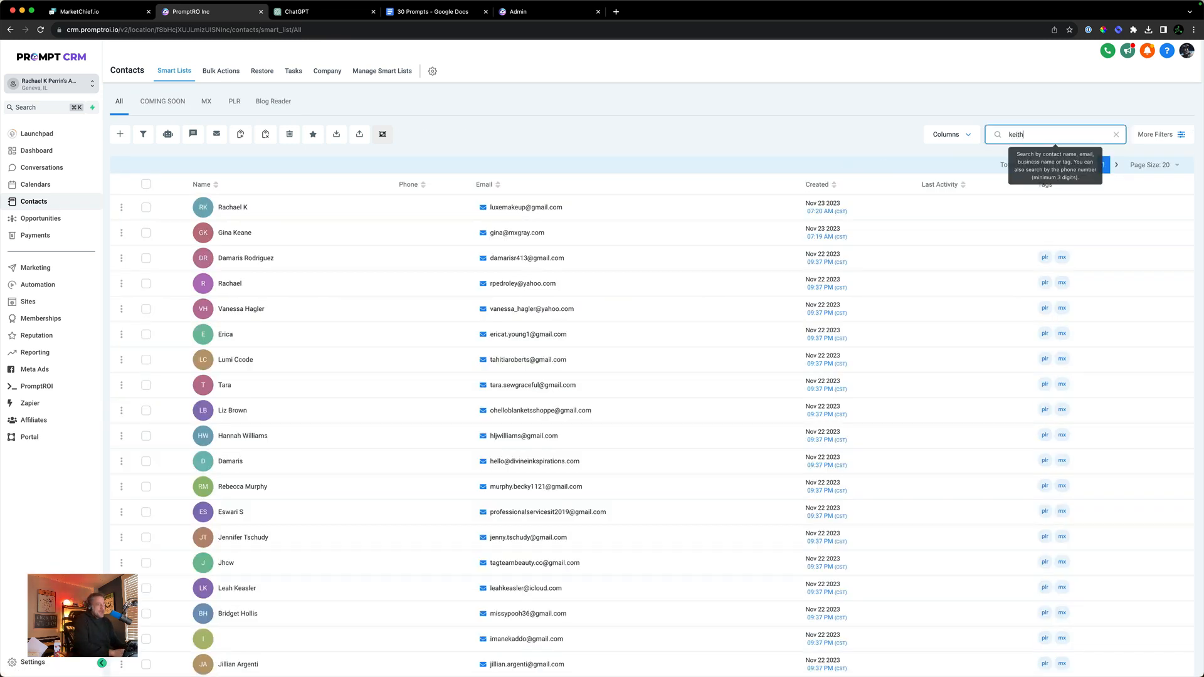
pyautogui.click(147, 199)
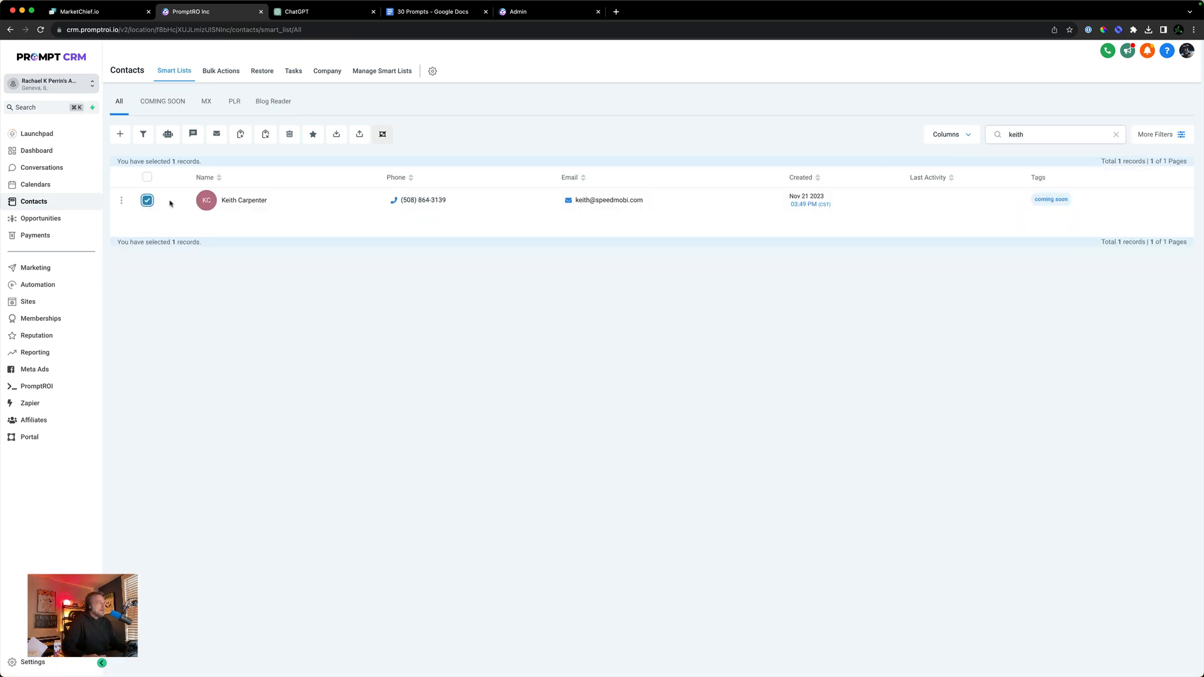
pyautogui.click(290, 135)
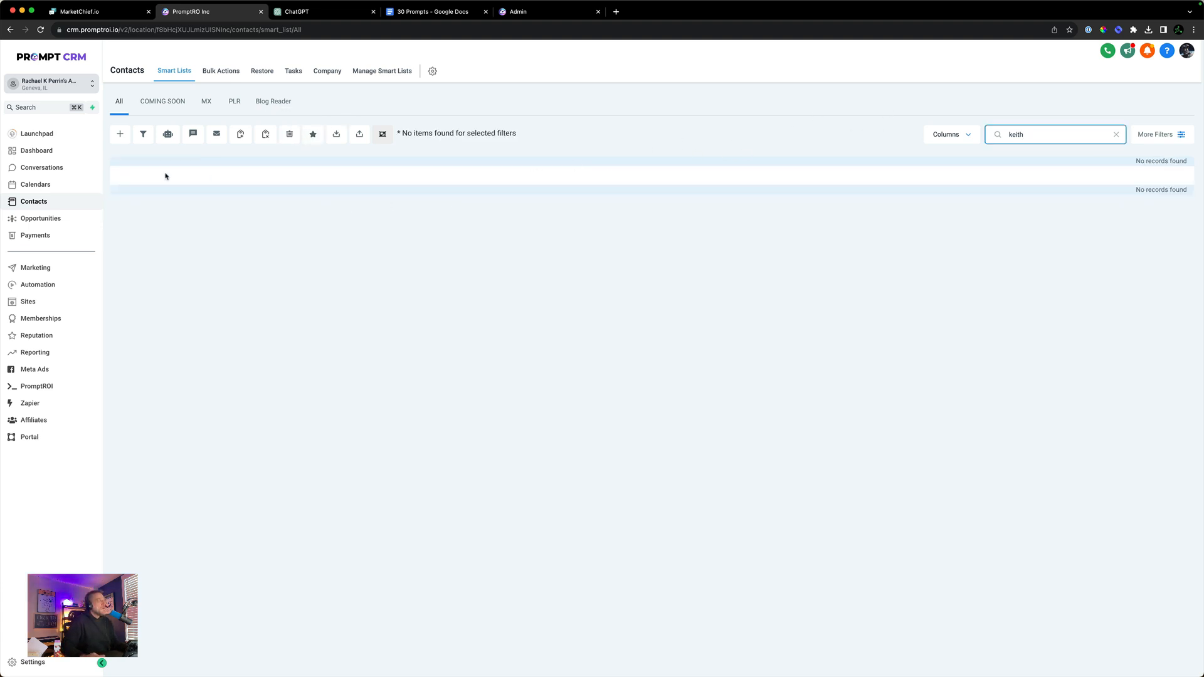
# Step: Add a new test contact with first name, last name and email, and save it
pyautogui.click(119, 133)
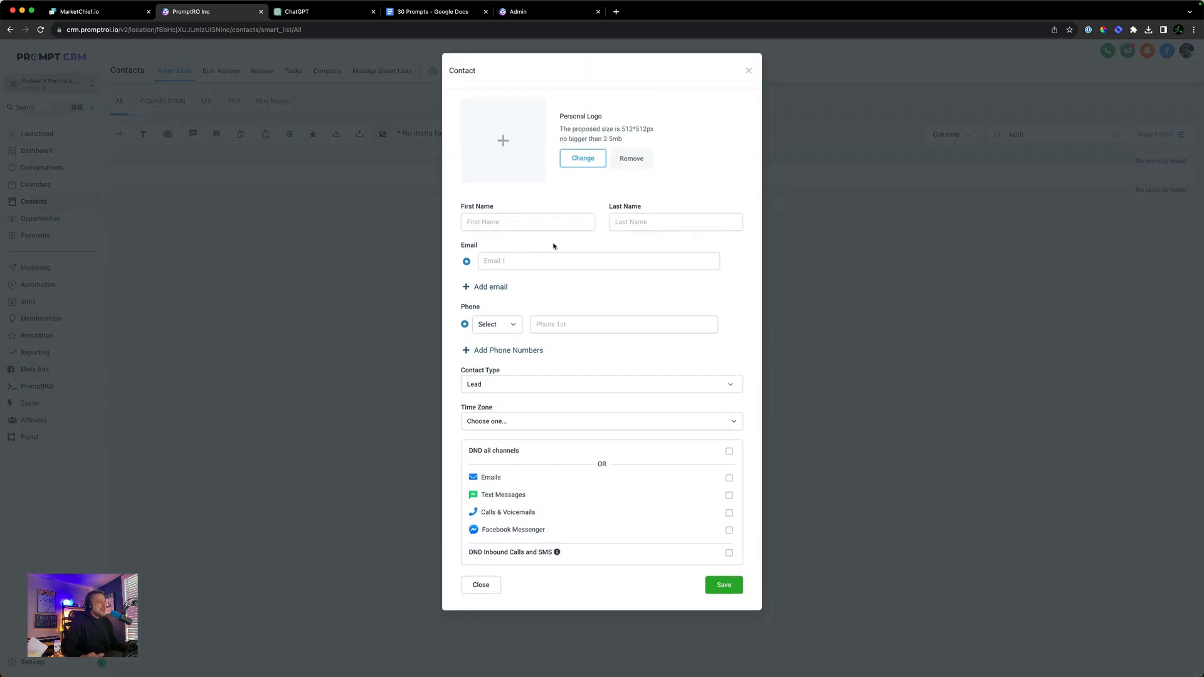
pyautogui.click(532, 227)
pyautogui.press('Tab')
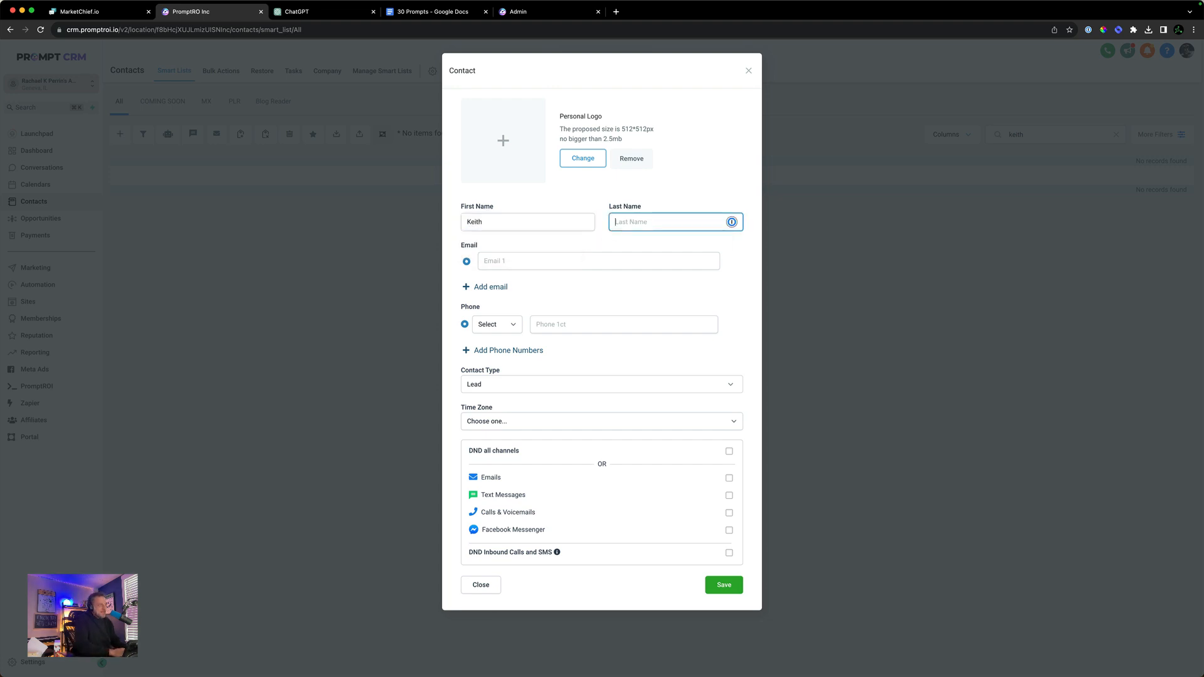
pyautogui.press('Tab')
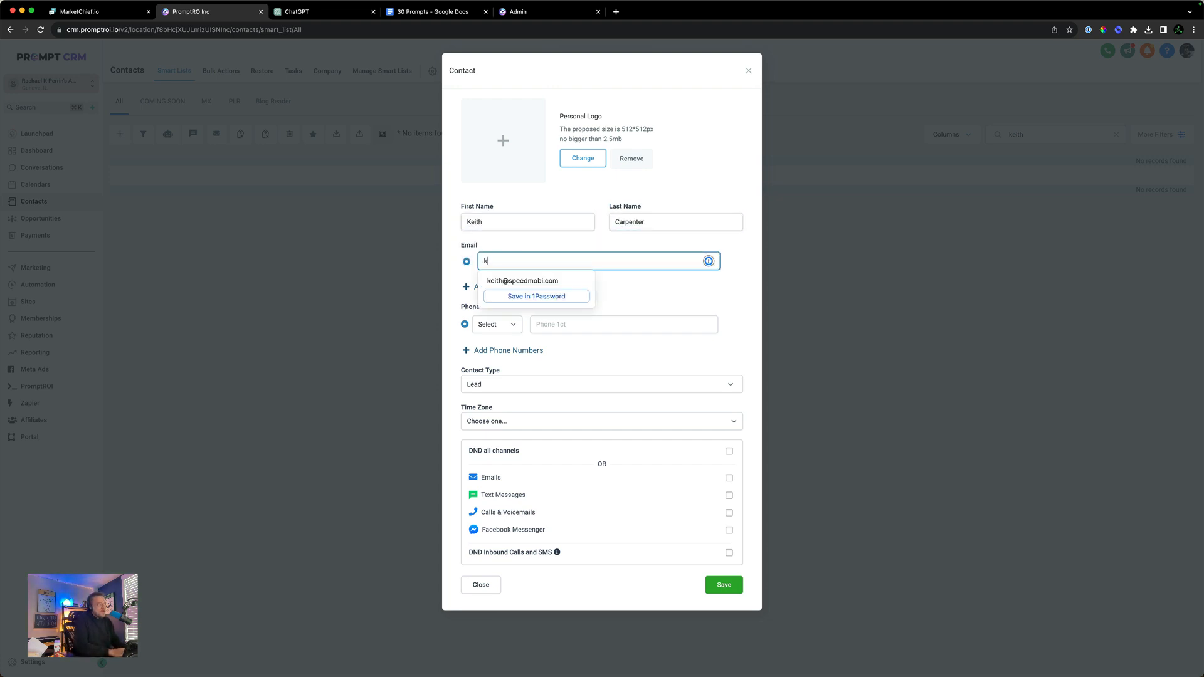
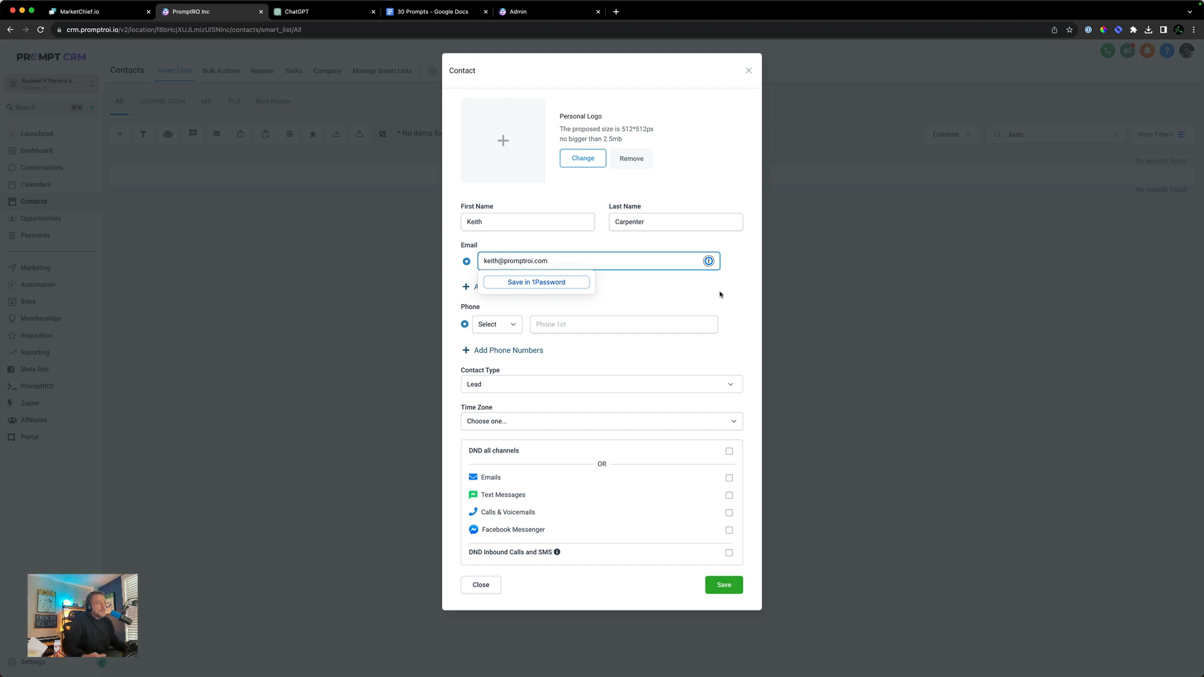
pyautogui.click(710, 297)
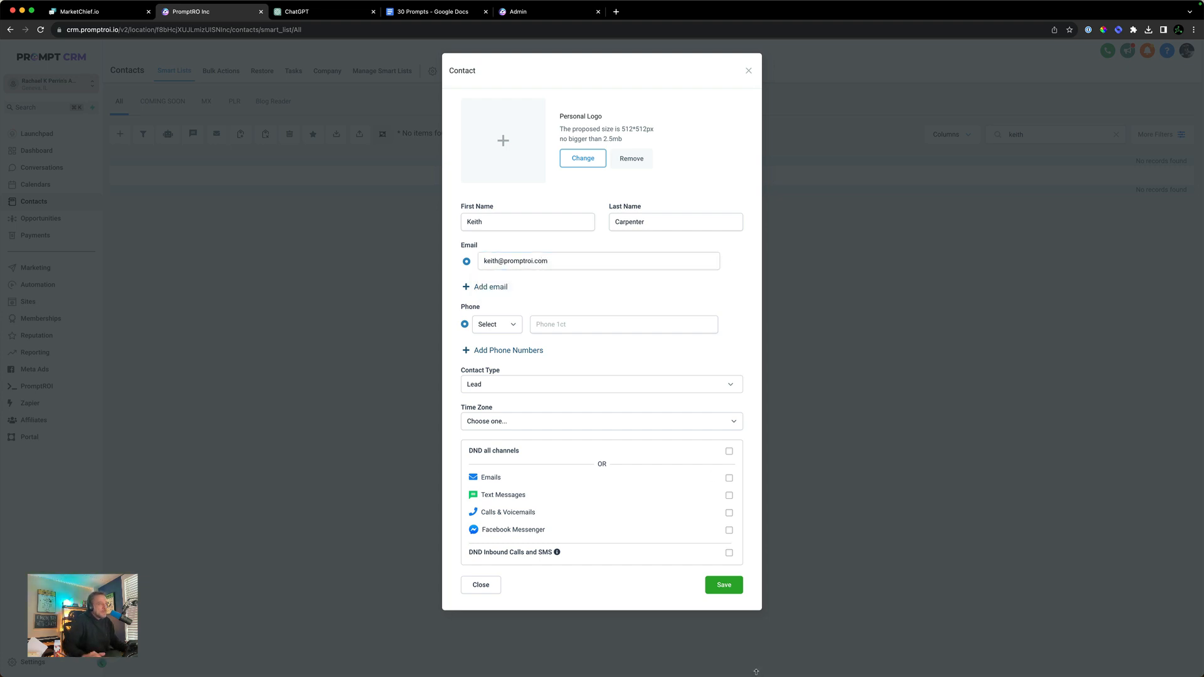
pyautogui.click(726, 587)
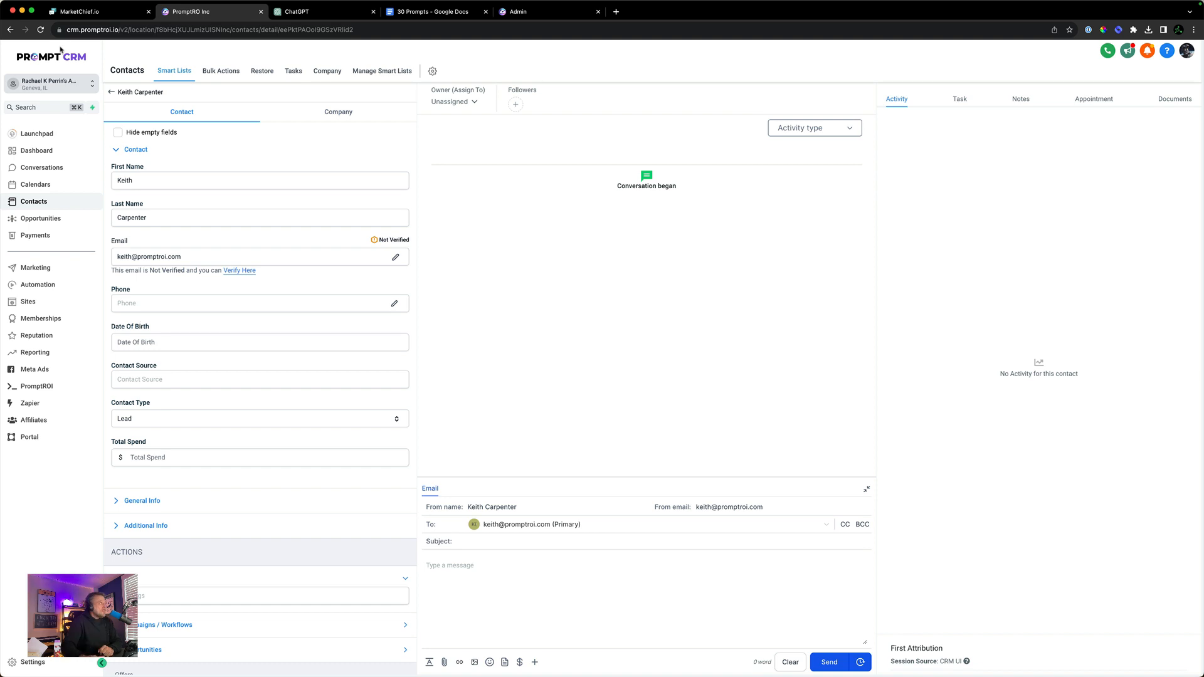
# Step: Reload the contact, verify Blog Reader is Yes under General Info, then open the Blog Reader smart list
pyautogui.click(41, 30)
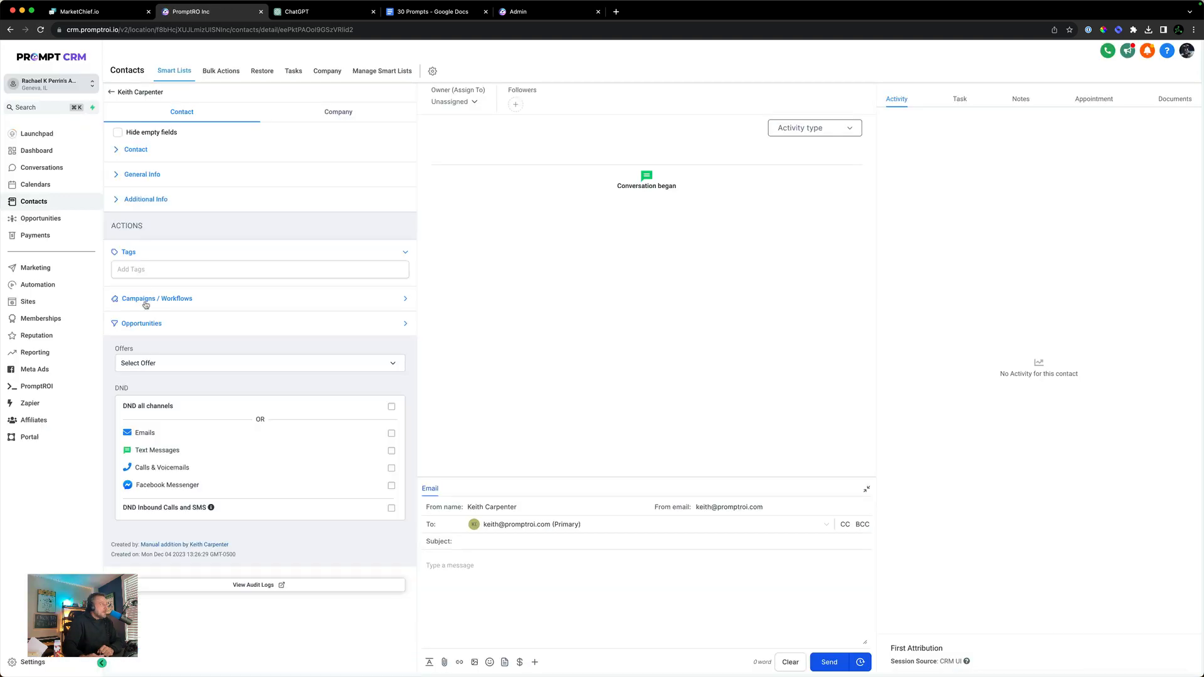
pyautogui.click(121, 176)
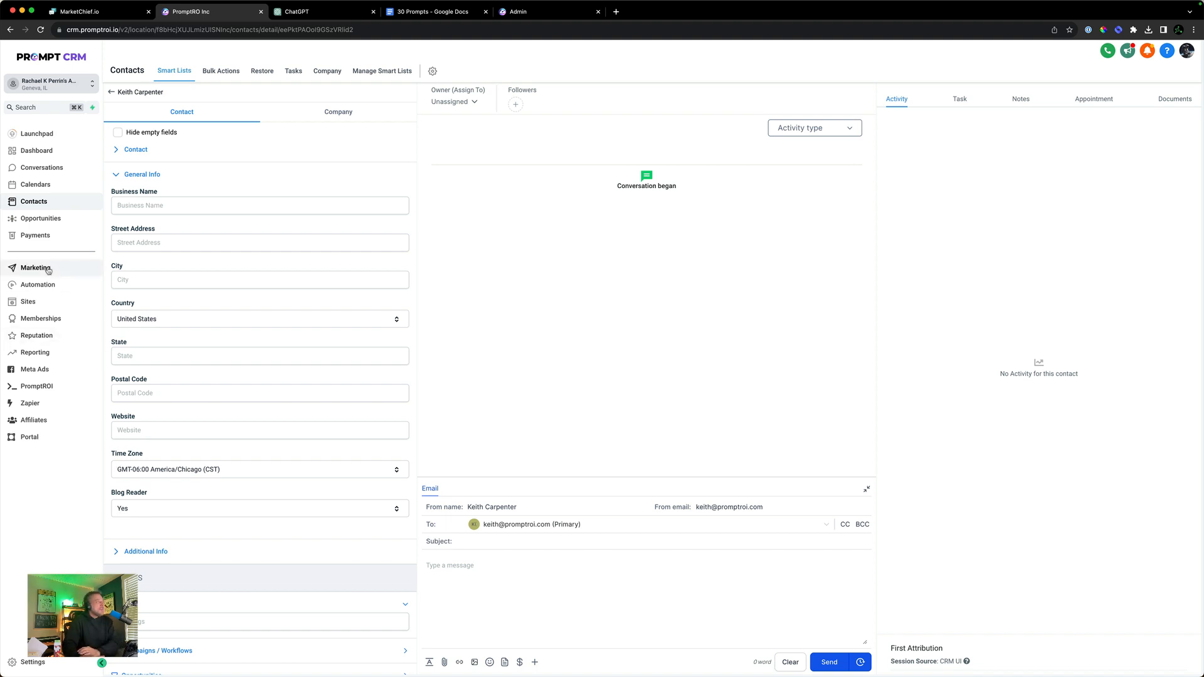
pyautogui.click(113, 94)
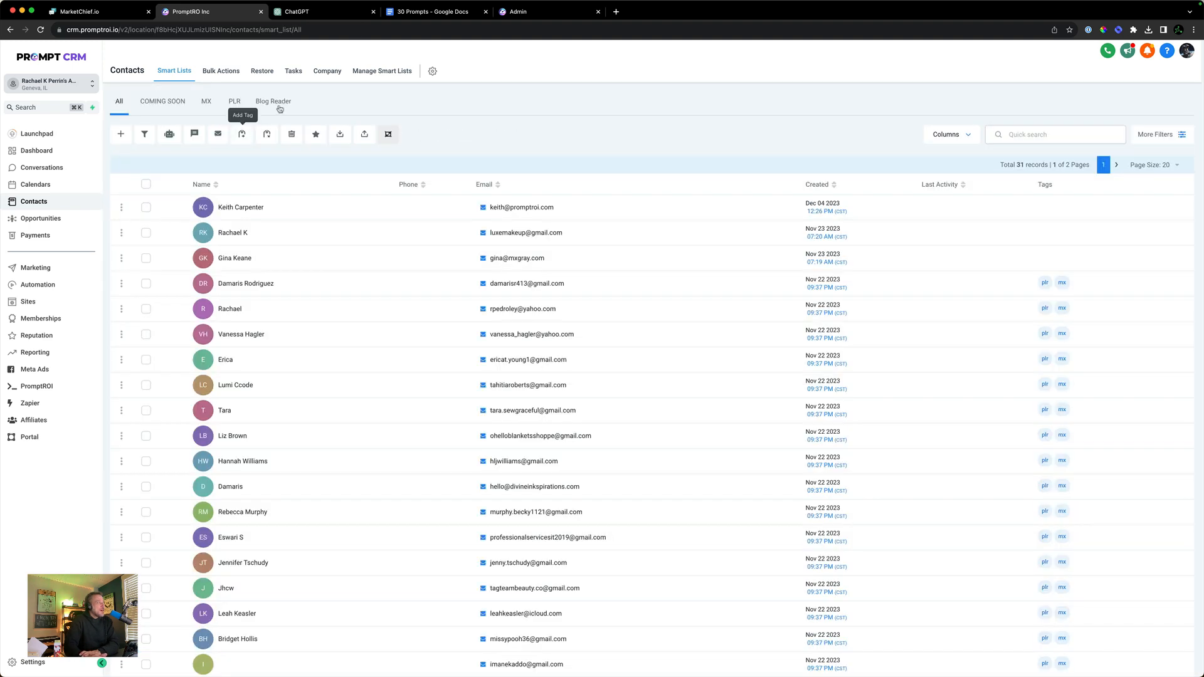
pyautogui.click(275, 102)
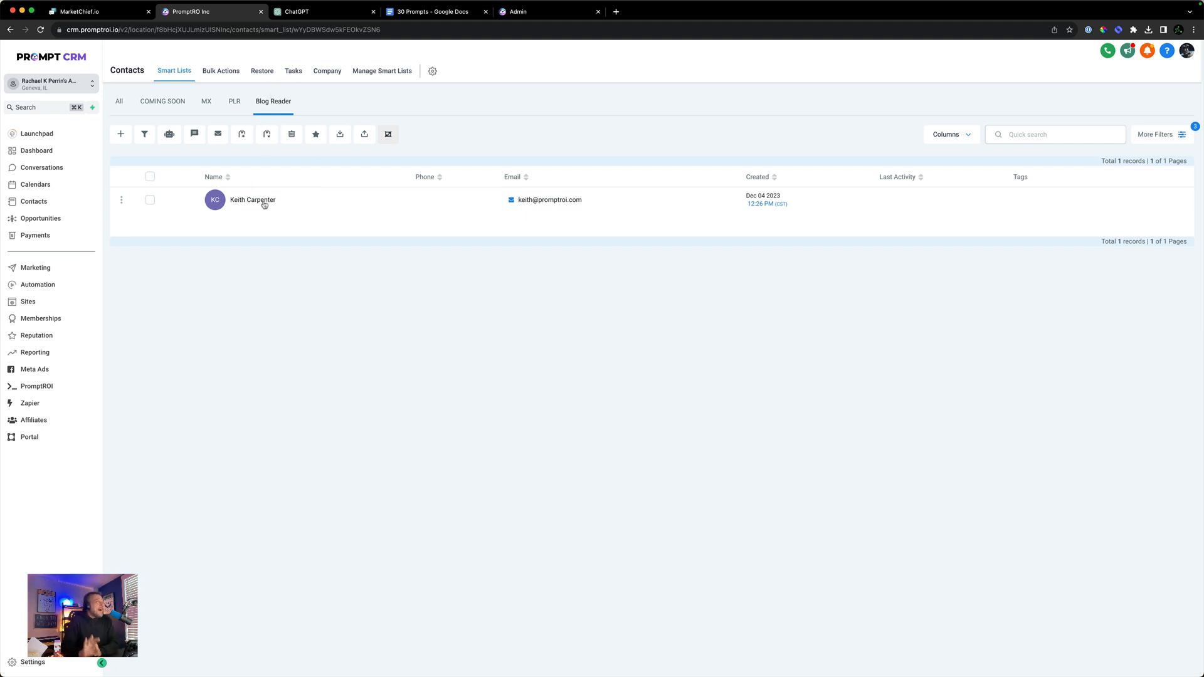
# Step: Create an email campaign folder named 'A) BLOGS' under Marketing > Emails > Campaigns
pyautogui.click(44, 268)
pyautogui.moveTo(227, 74)
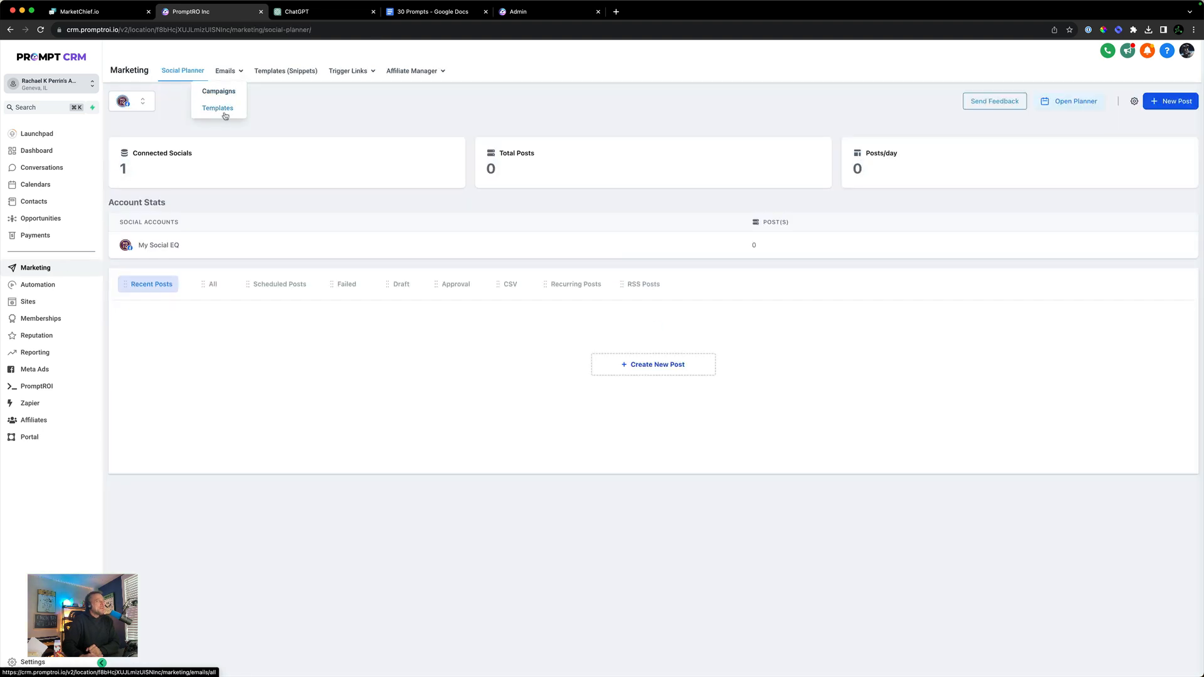
pyautogui.click(219, 109)
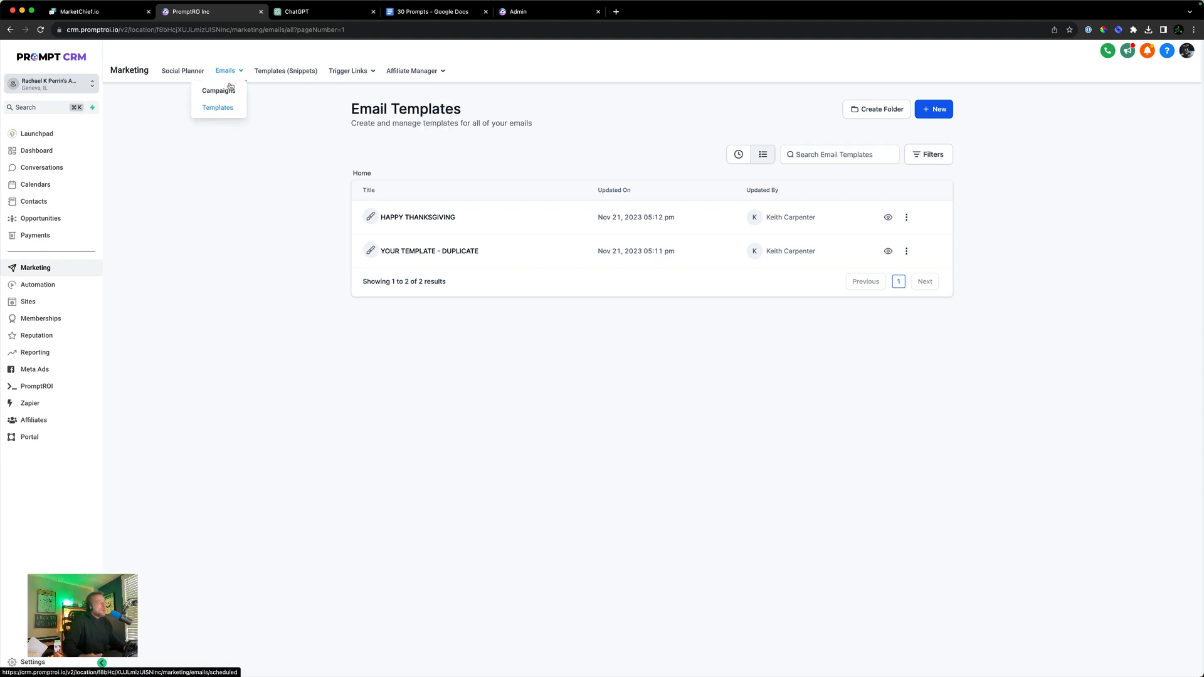
pyautogui.click(230, 87)
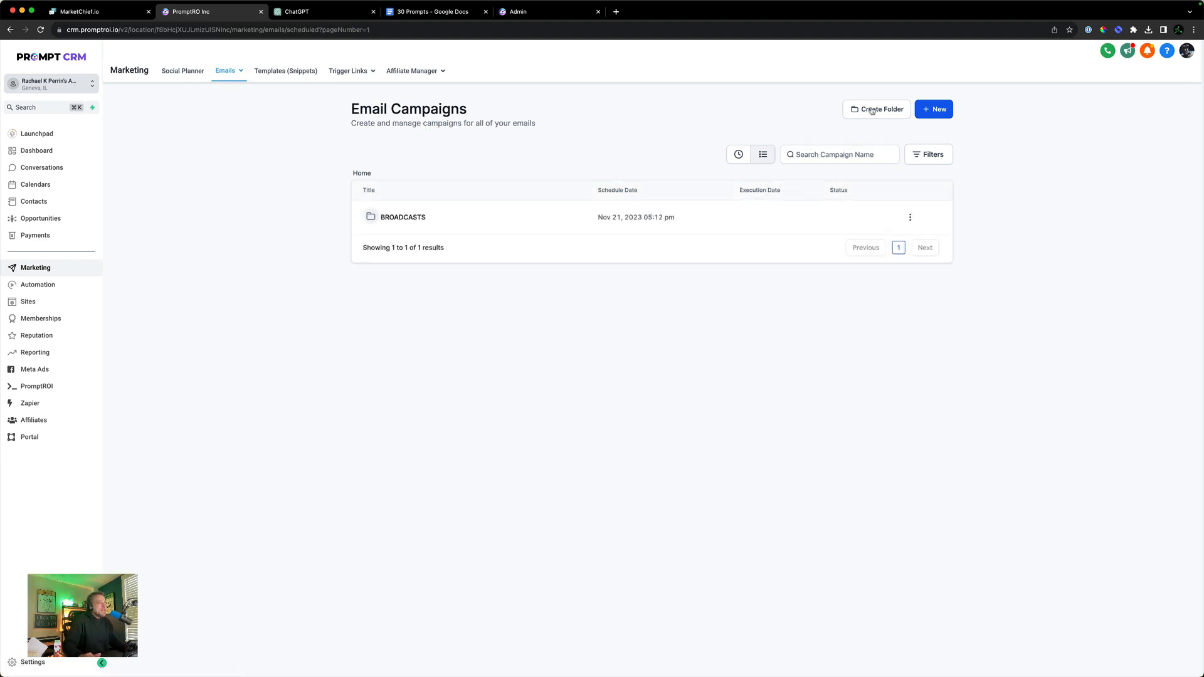
pyautogui.click(871, 111)
pyautogui.click(569, 373)
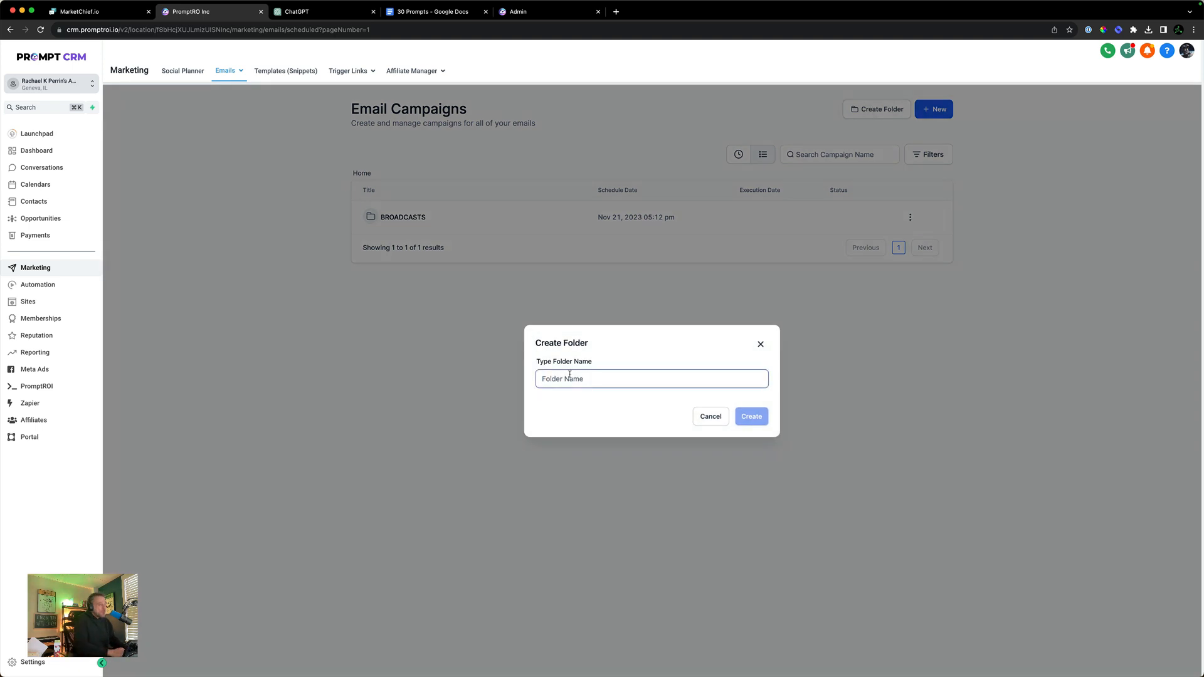
pyautogui.write('A) BLOGS')
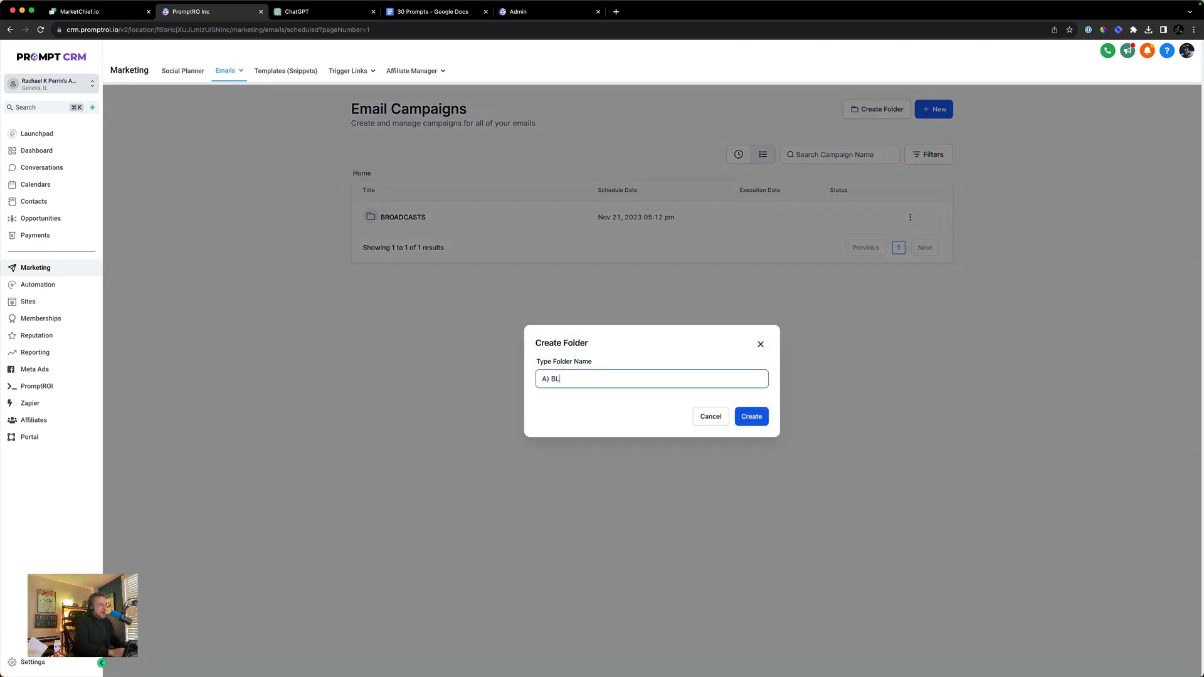
pyautogui.click(761, 417)
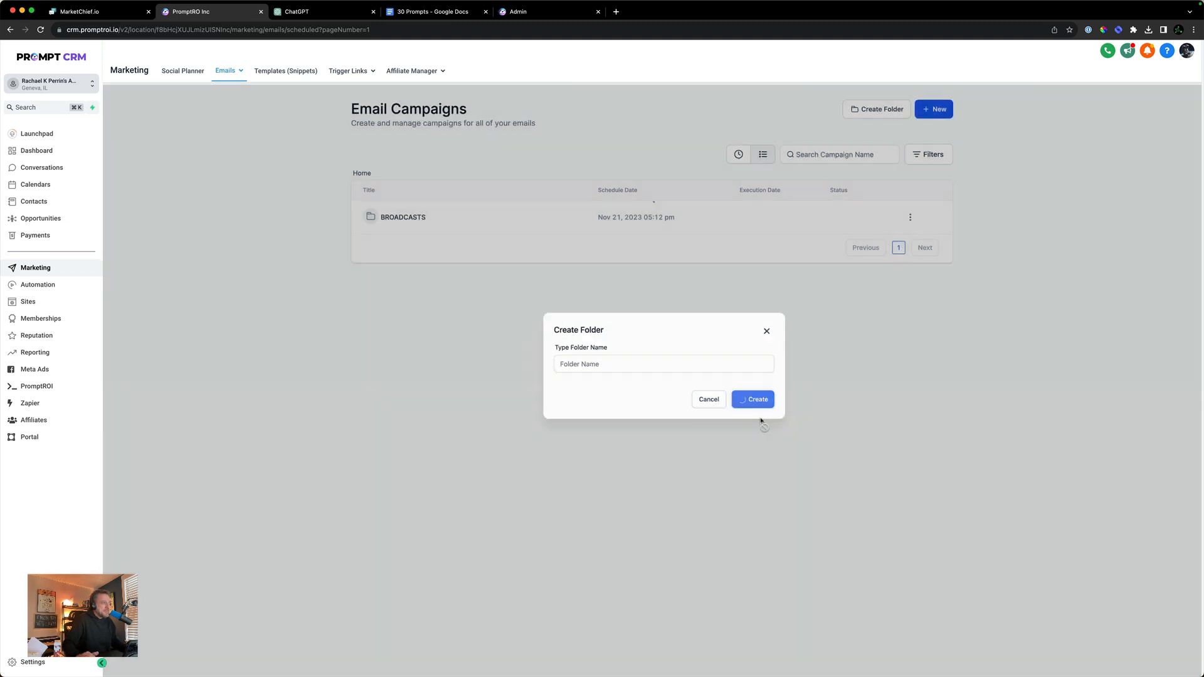
# Step: Start a new campaign in A) BLOGS using the YOUR TEMPLATE - DUPLICATE template
pyautogui.click(404, 217)
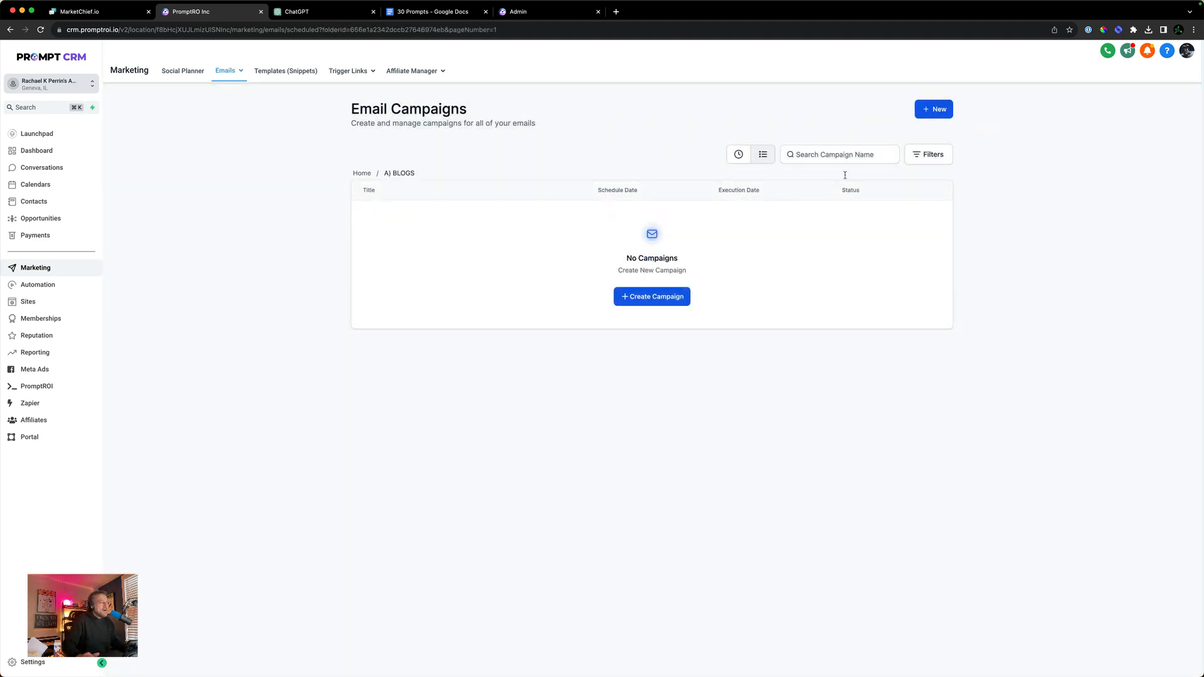
pyautogui.click(661, 301)
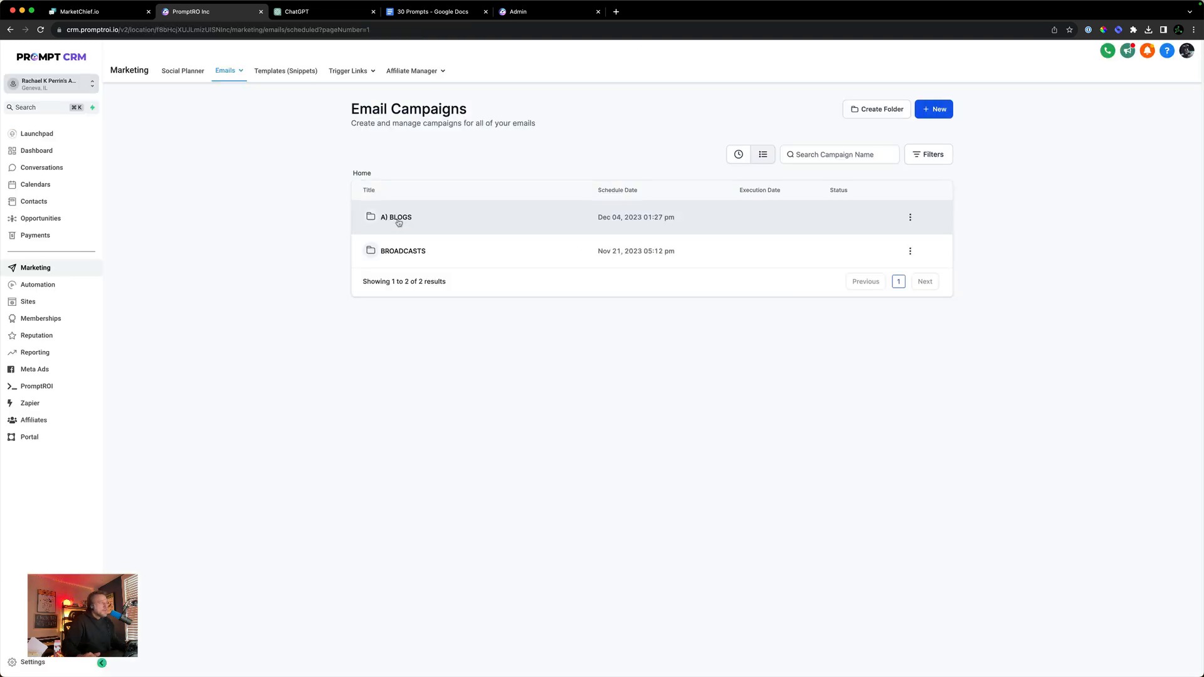
pyautogui.click(401, 217)
pyautogui.click(657, 301)
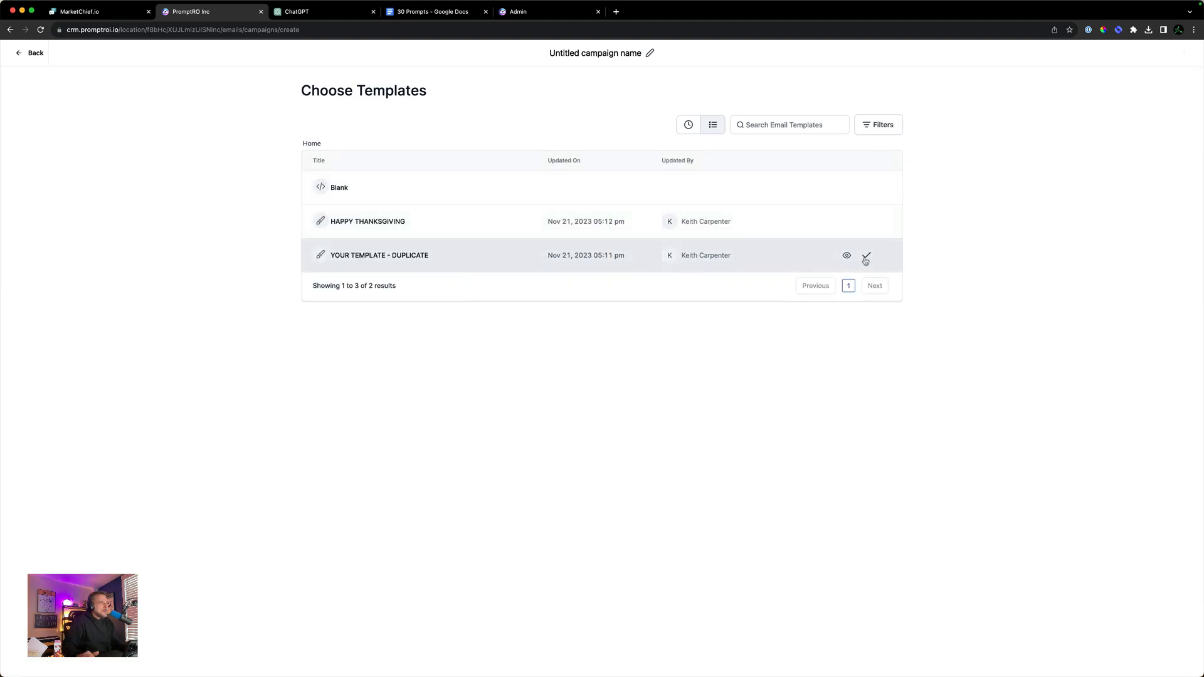
pyautogui.click(866, 257)
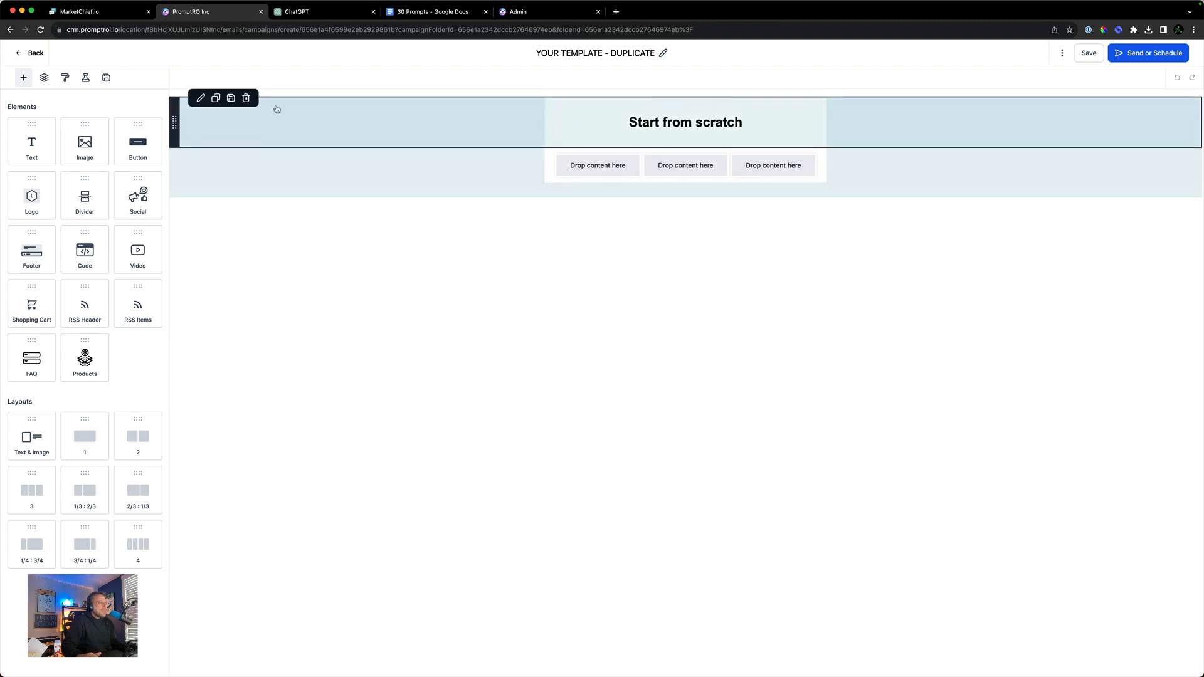
# Step: Remove the empty three-column section and delete the 'Start from scratch' placeholder heading
pyautogui.click(245, 150)
pyautogui.click(664, 125)
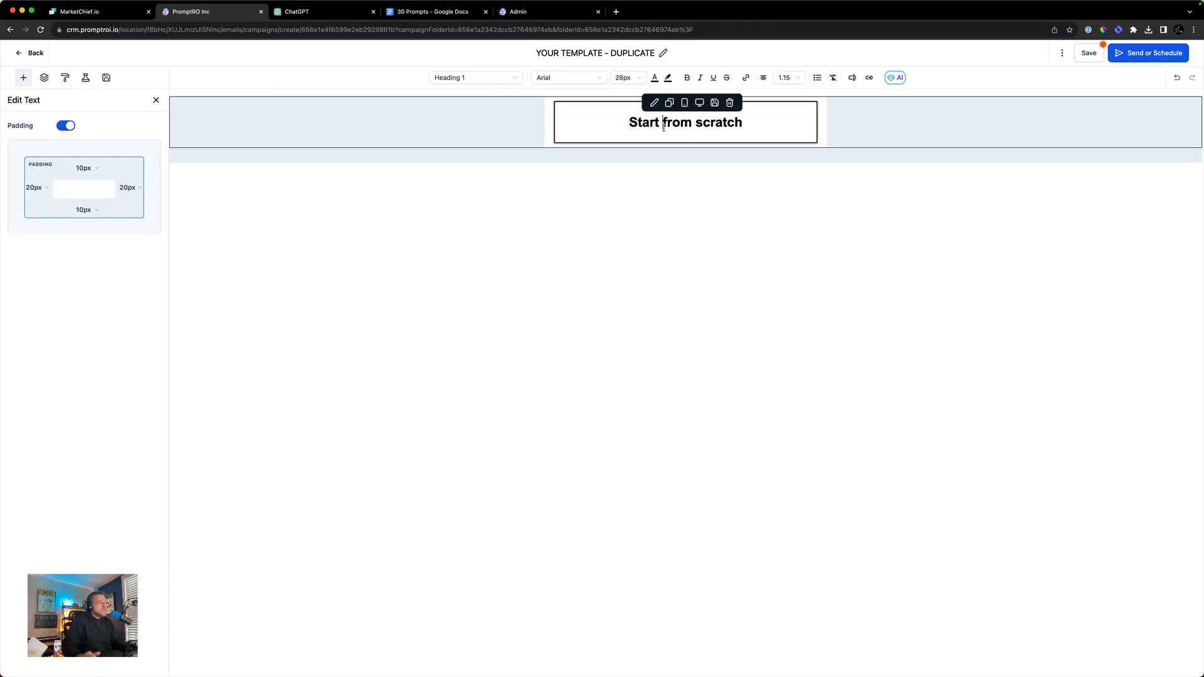
pyautogui.tripleClick(664, 125)
pyautogui.press('BackSpace')
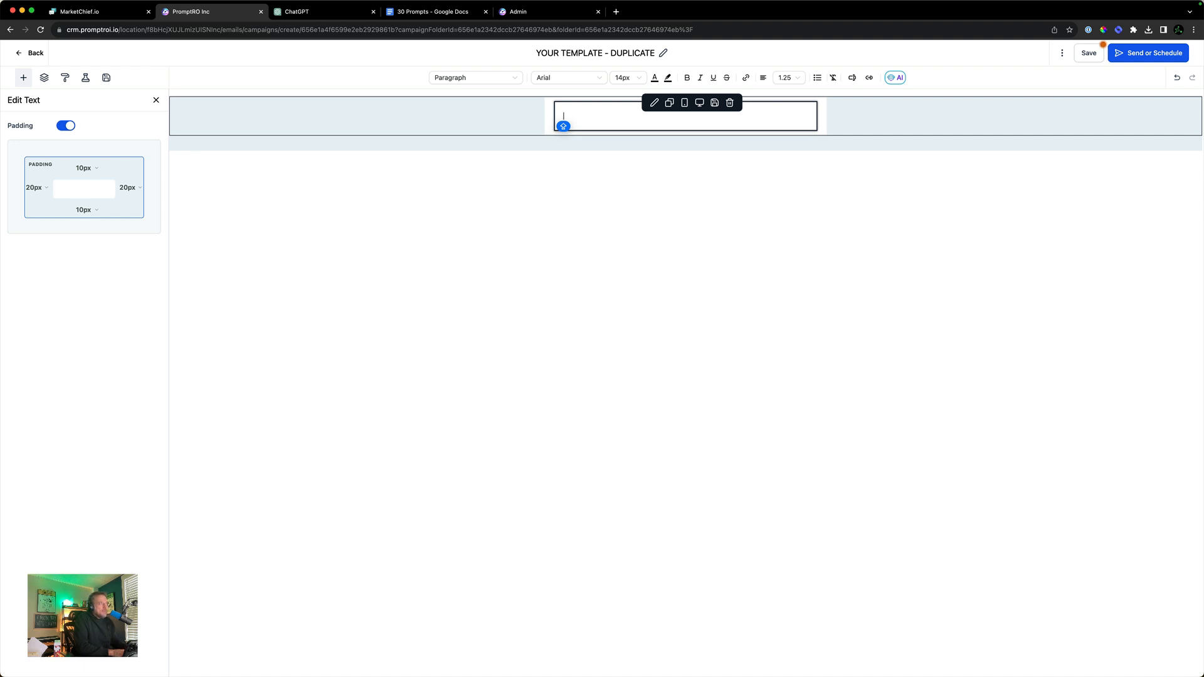
# Step: Add the P.S. blog-email line, put 'I don't read blogs' beneath it, and select those words
pyautogui.press('Return')
pyautogui.press('Return')
pyautogui.press('Return')
pyautogui.press('Return')
pyautogui.press('Return')
pyautogui.press('Return')
pyautogui.press('Return')
pyautogui.press('Return')
pyautogui.press('Return')
pyautogui.press('Return')
pyautogui.press('Return')
pyautogui.press('Return')
pyautogui.press('Return')
pyautogui.press('Return')
pyautogui.press('Return')
pyautogui.press('Return')
pyautogui.press('Return')
pyautogui.press('Return')
pyautogui.press('Return')
pyautogui.press('Return')
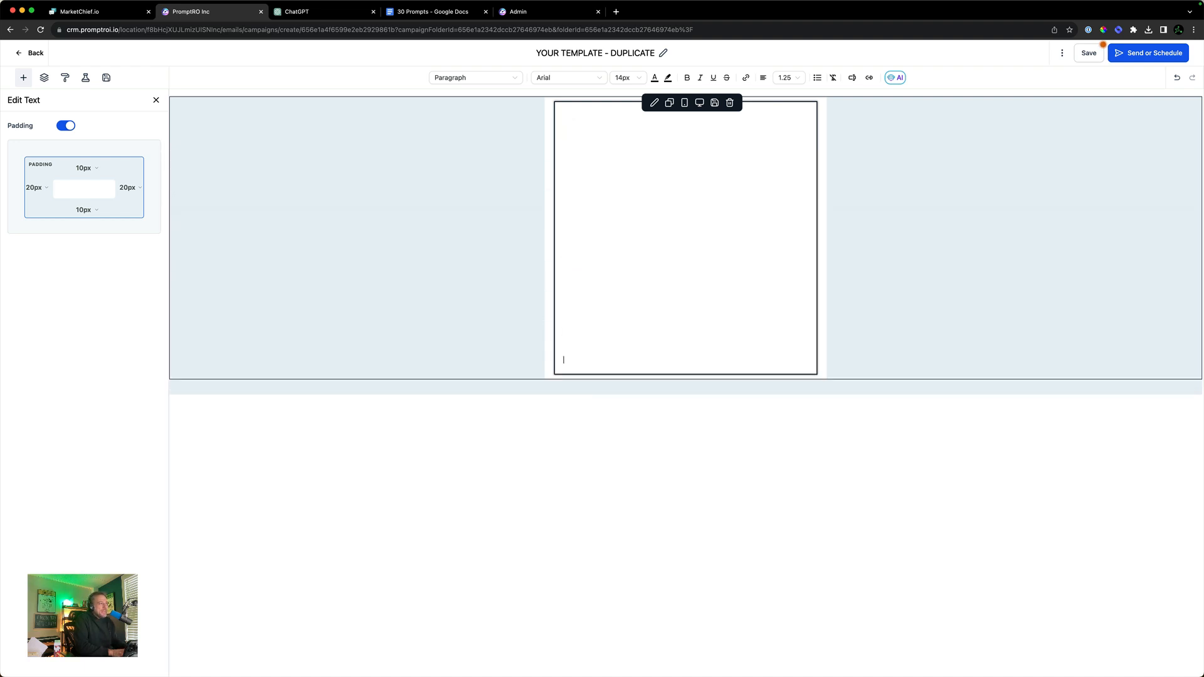
pyautogui.press('Return')
pyautogui.press('Return')
pyautogui.press('Return')
pyautogui.press('Return')
pyautogui.press('Return')
pyautogui.press('Return')
pyautogui.press('Return')
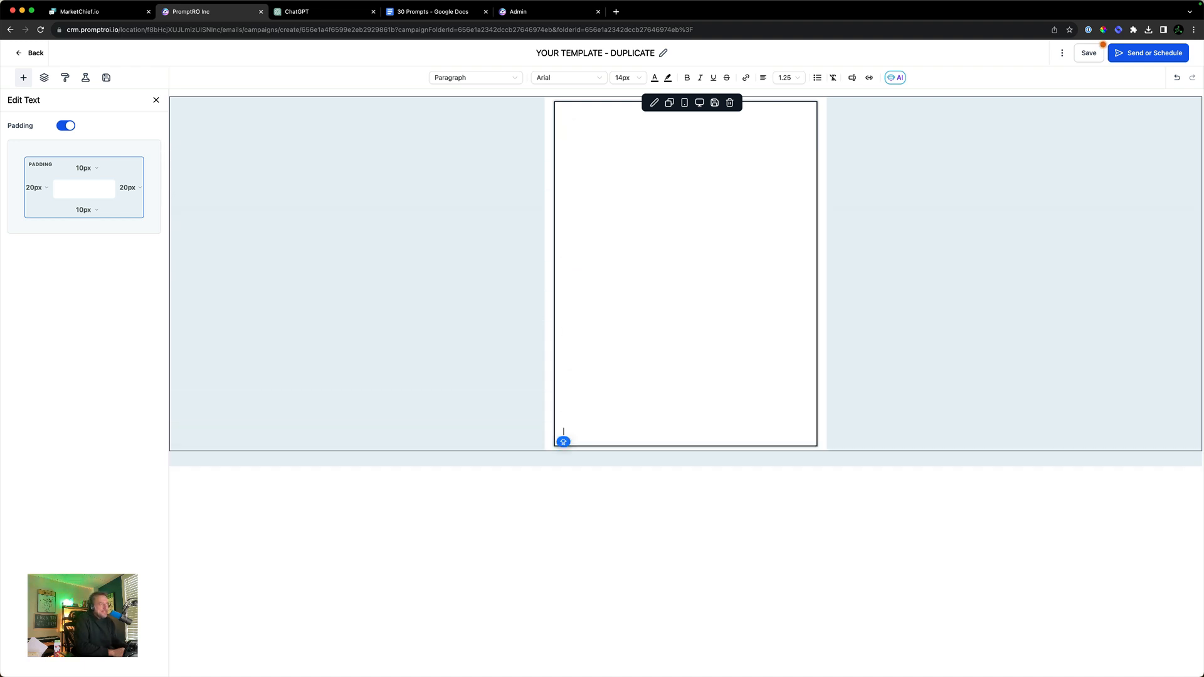
pyautogui.write('P.S. - IF YOU')
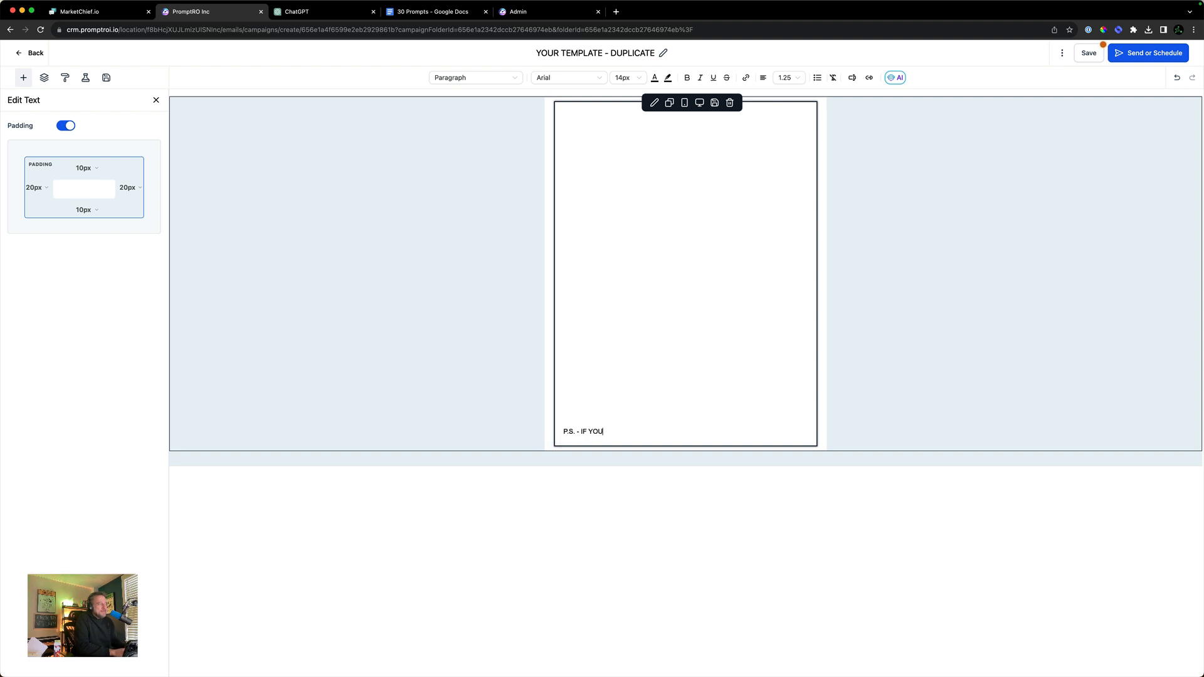
pyautogui.write('f y')
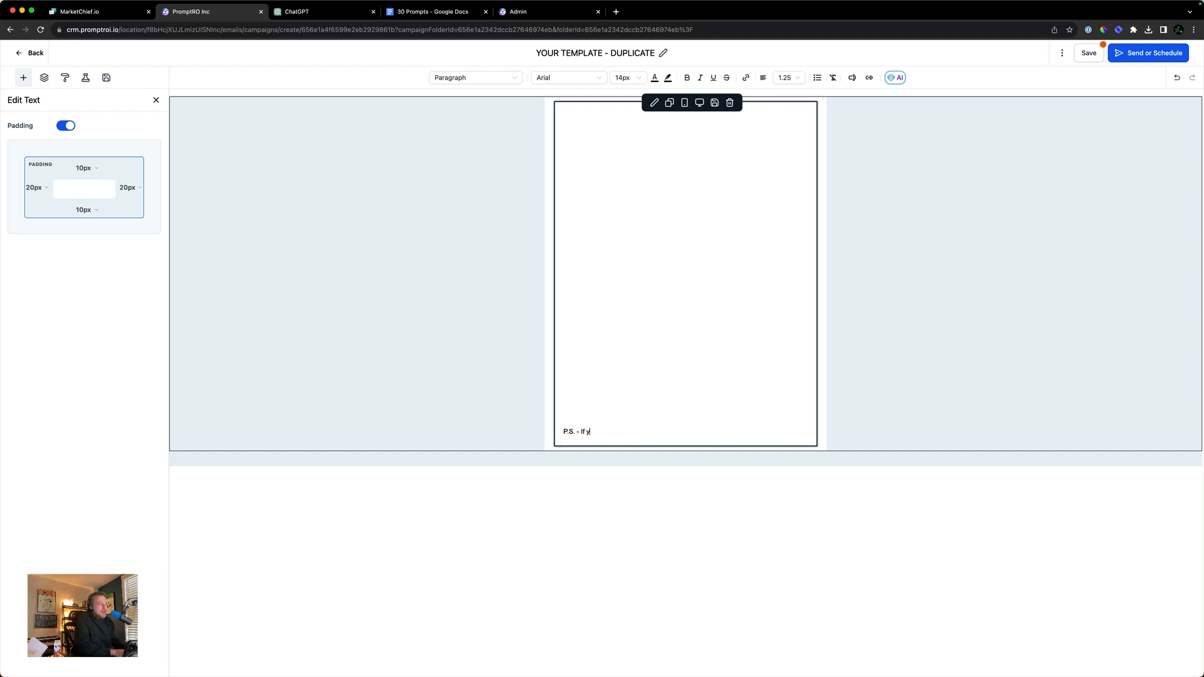
pyautogui.write('ou no longer would like to receive emails about our blog posts click here:')
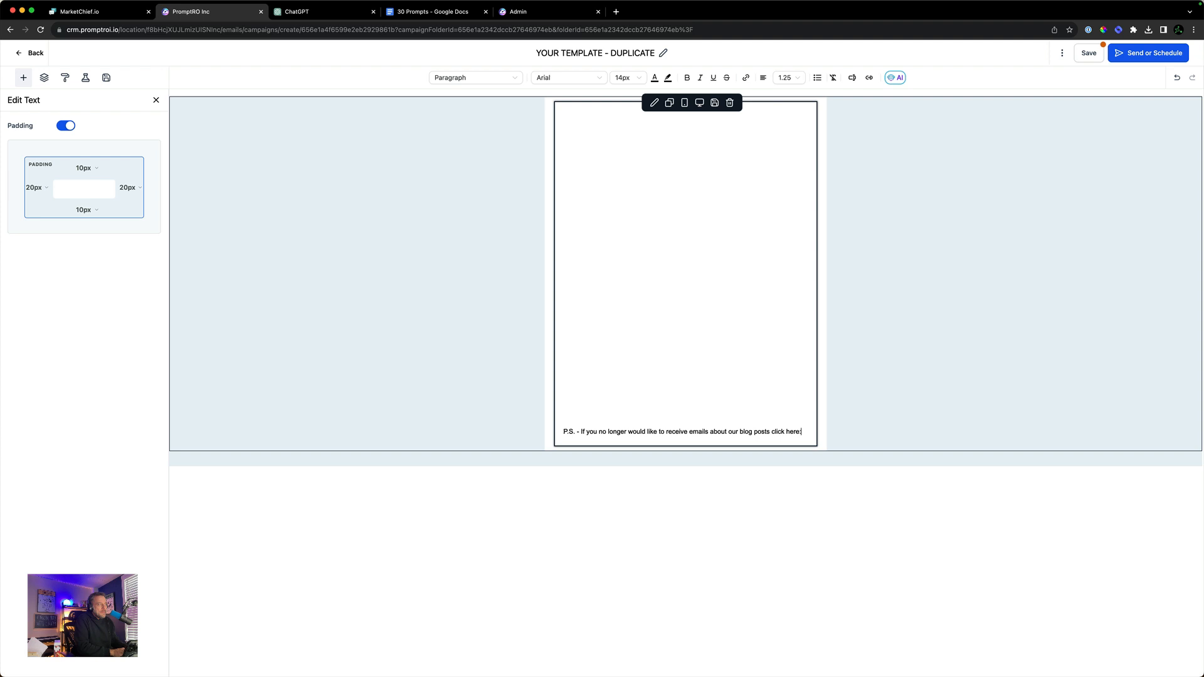
pyautogui.press('Return')
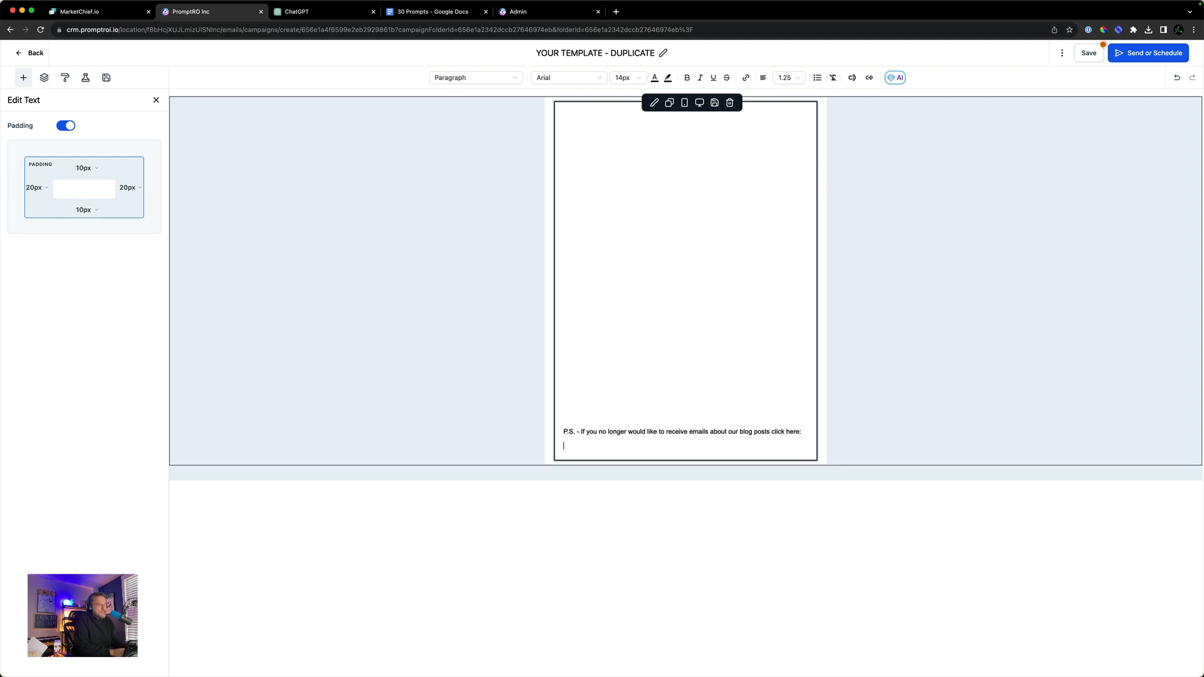
pyautogui.write("I don't r")
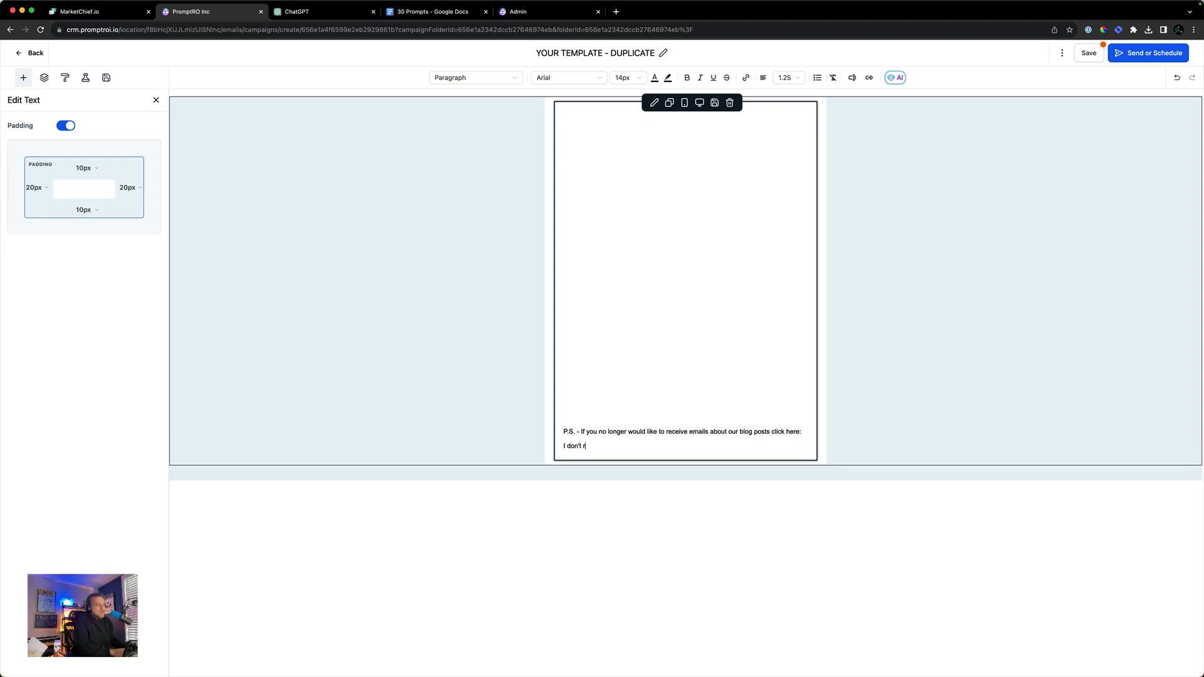
pyautogui.write('ead blogs')
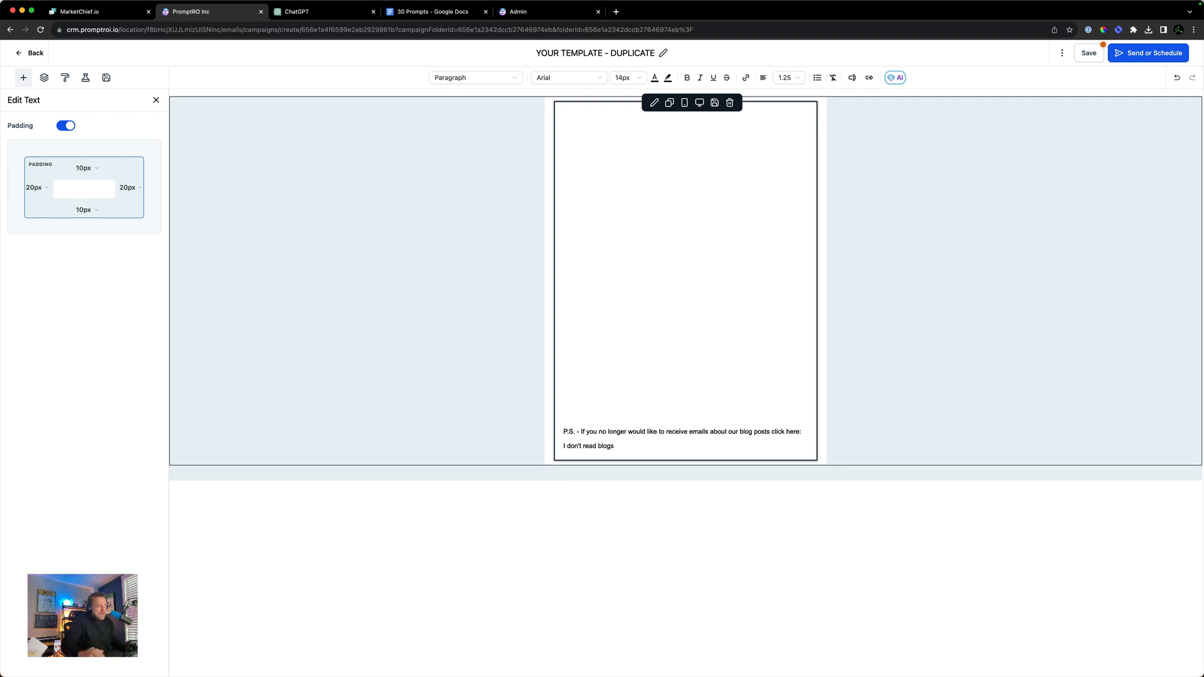
pyautogui.click(599, 486)
pyautogui.moveTo(615, 447); pyautogui.dragTo(555, 450)
pyautogui.click(589, 451)
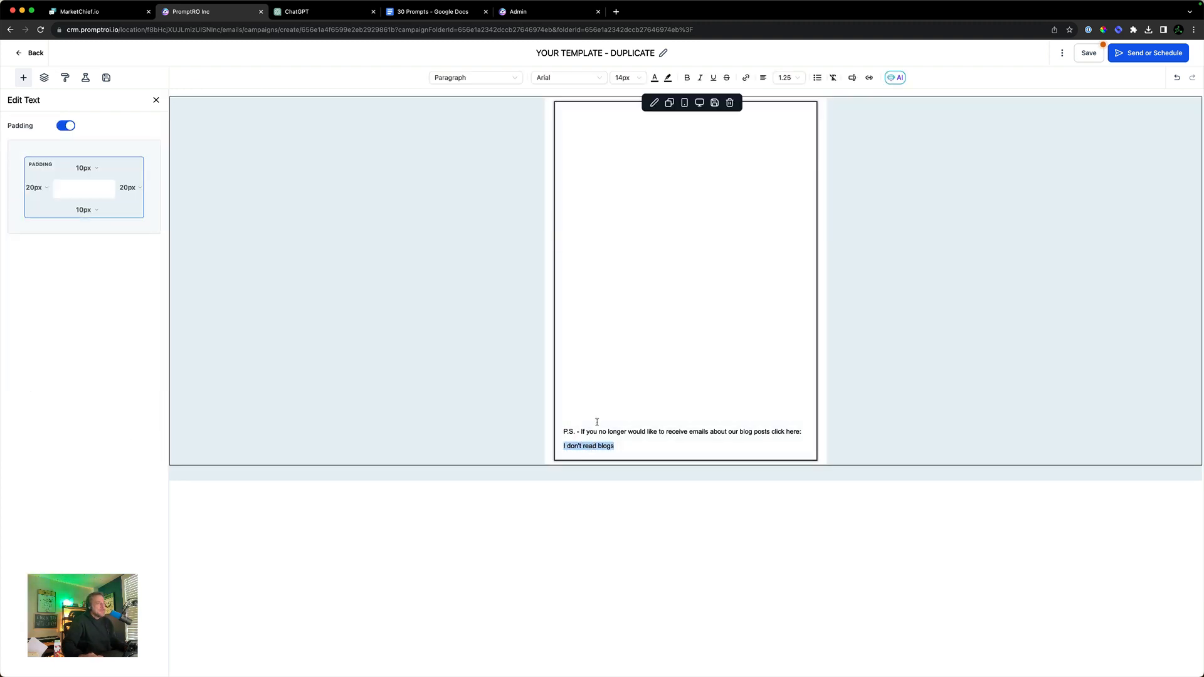
# Step: Link 'I don't read blogs' to the Stop Blog Emails trigger link
pyautogui.click(745, 77)
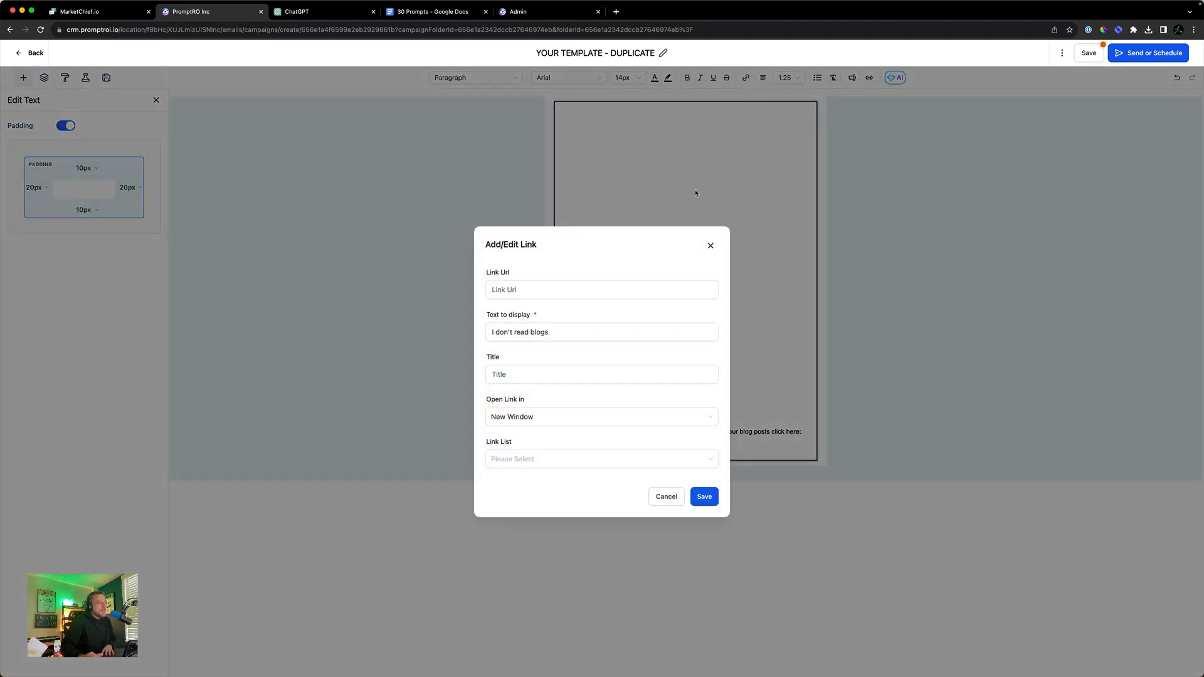
pyautogui.click(505, 462)
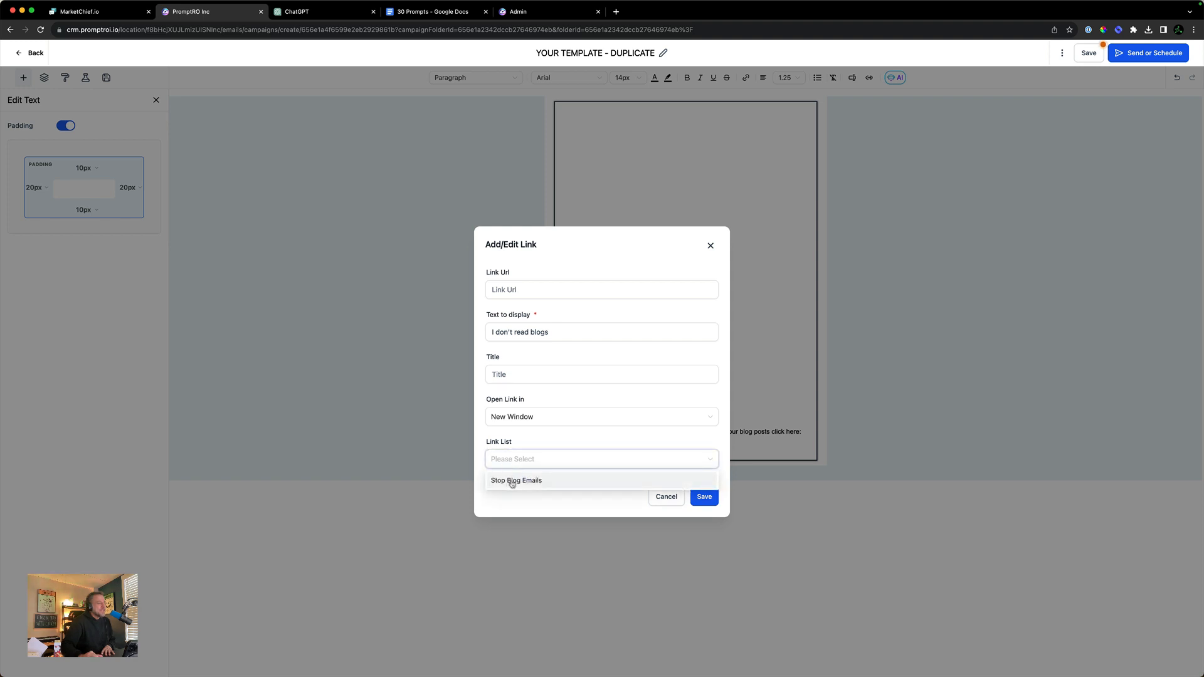
pyautogui.click(512, 481)
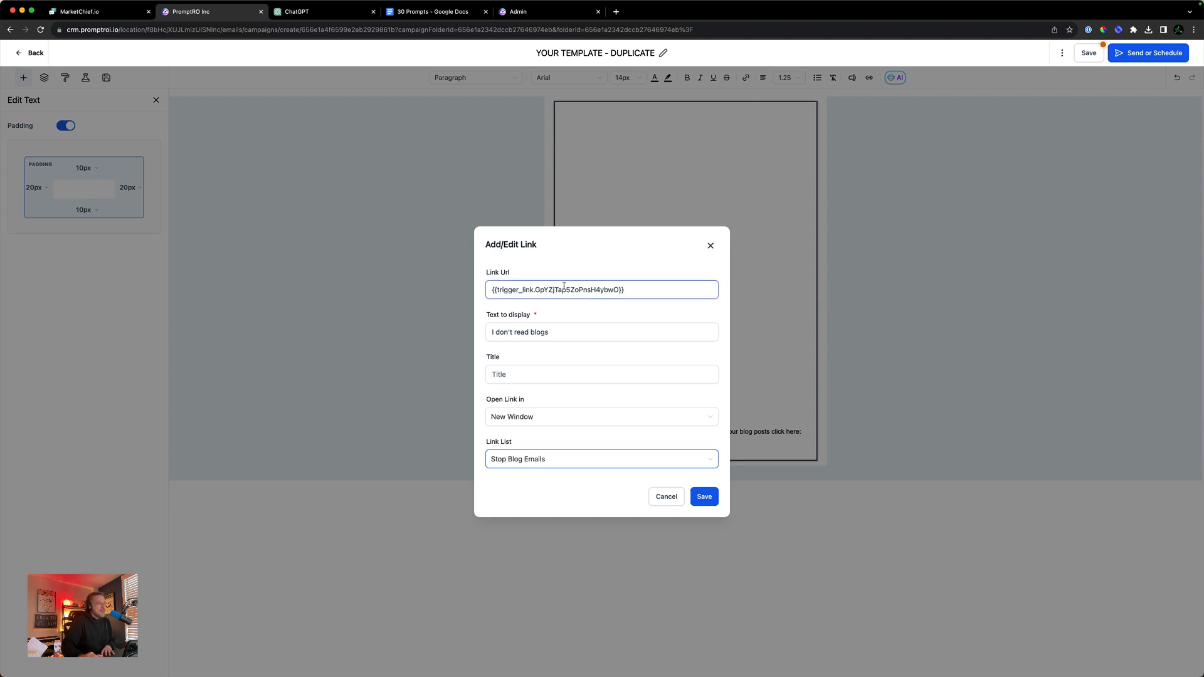
pyautogui.click(701, 496)
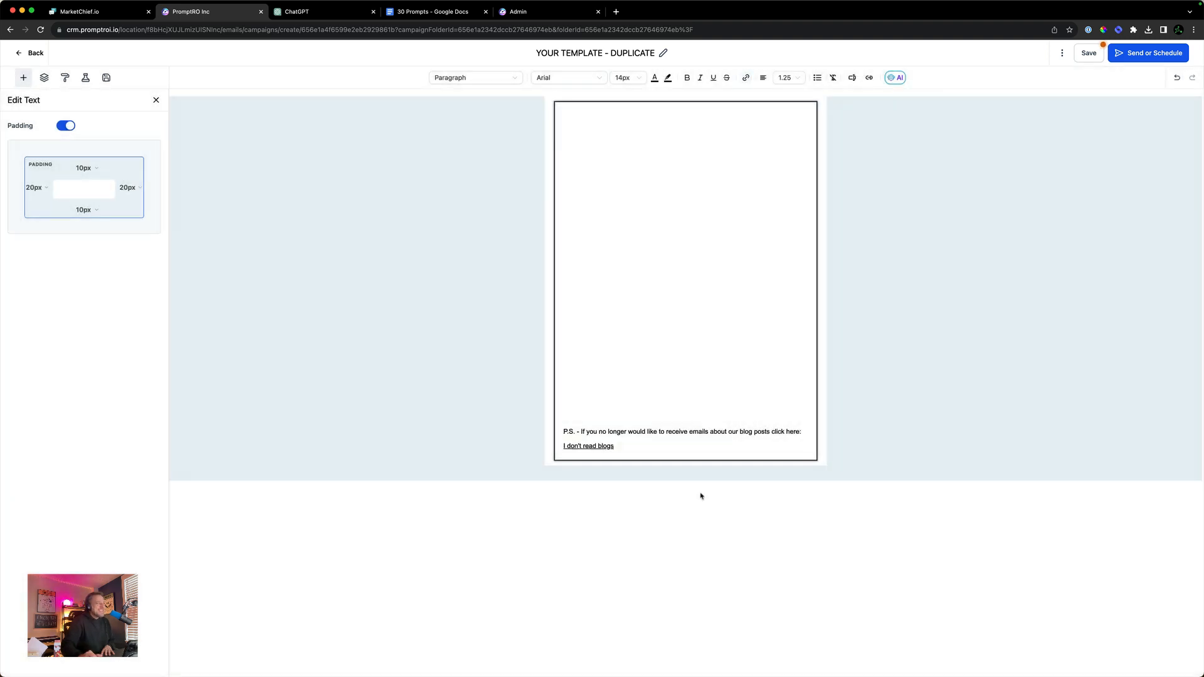
# Step: Save the YOUR TEMPLATE - DUPLICATE email and return to the A) BLOGS campaign list
pyautogui.click(1092, 53)
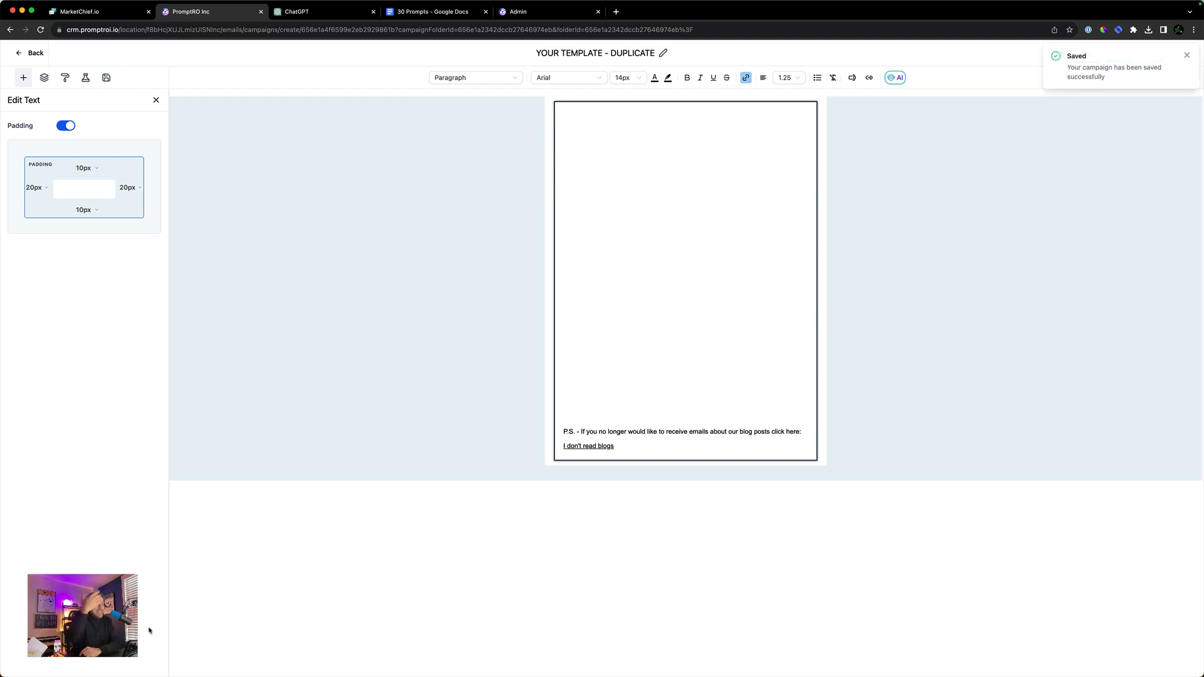
pyautogui.moveTo(1, 666)
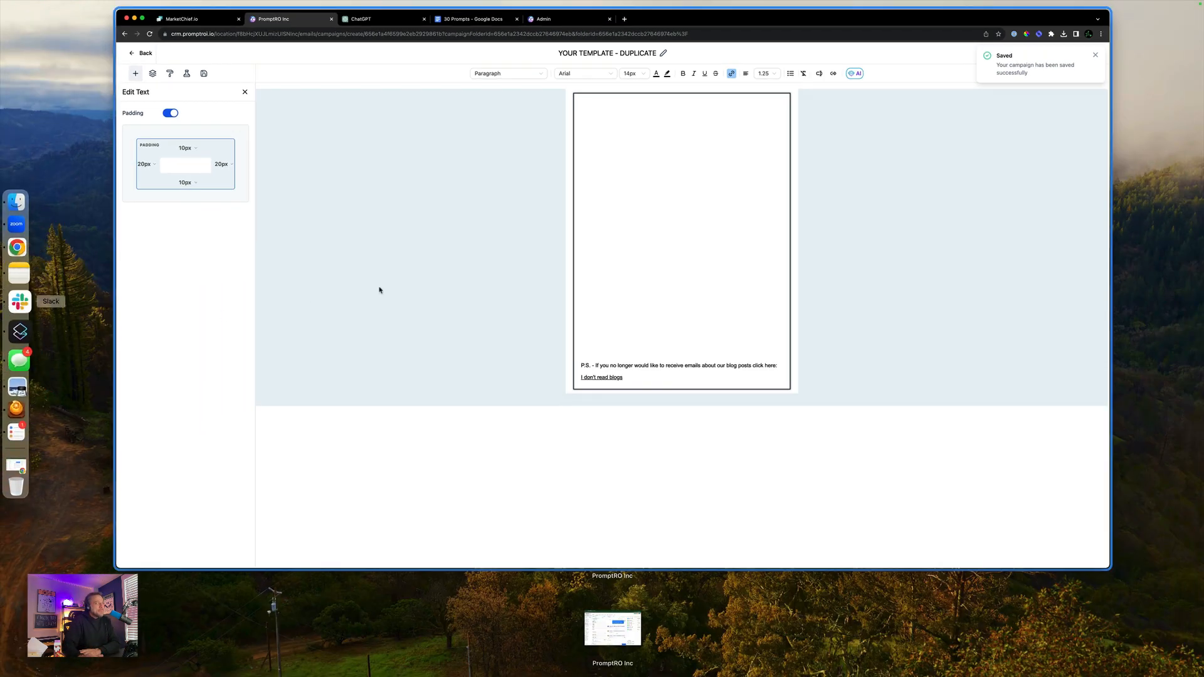
pyautogui.click(379, 288)
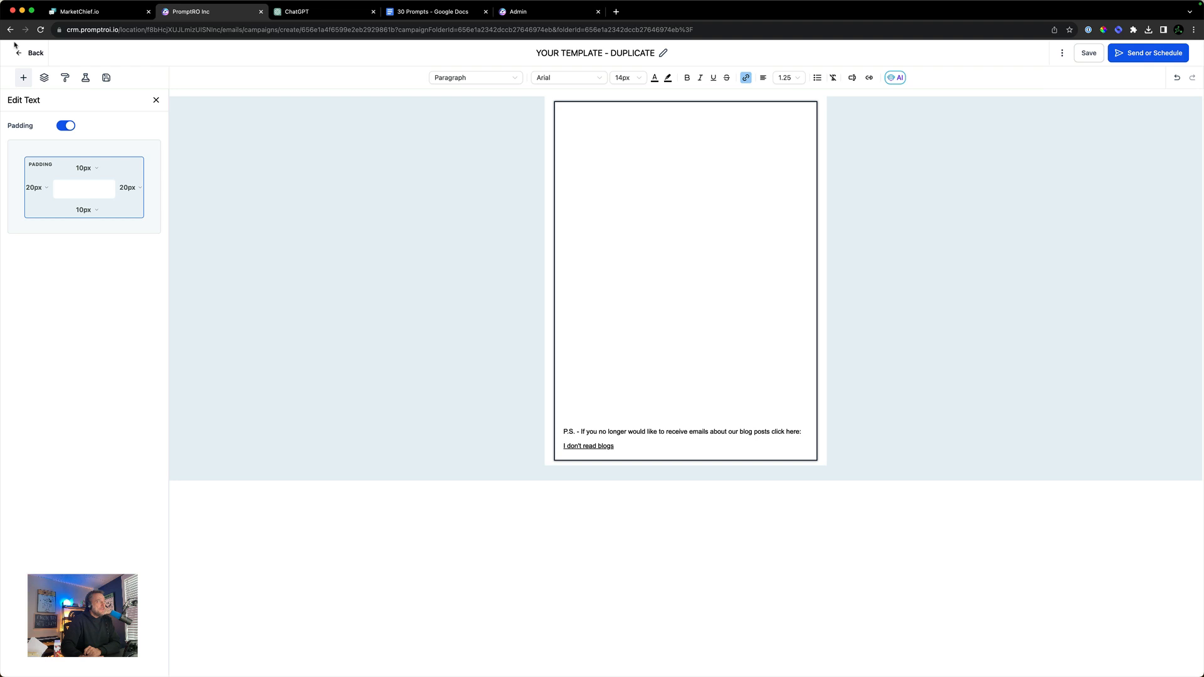
pyautogui.click(30, 52)
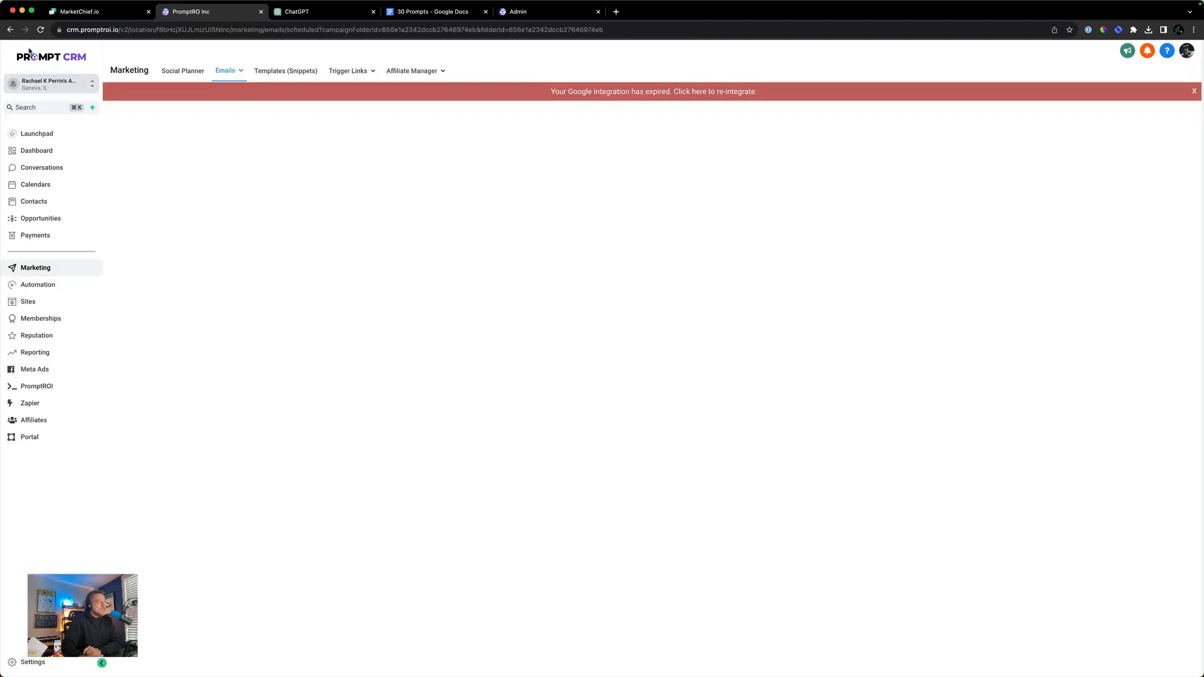
# Step: Inspect the Update Contact Field (Blog Reader: No) action in STOP SENDING BLOGS, then return to the A) BLOGS workflows
pyautogui.click(39, 285)
pyautogui.click(404, 225)
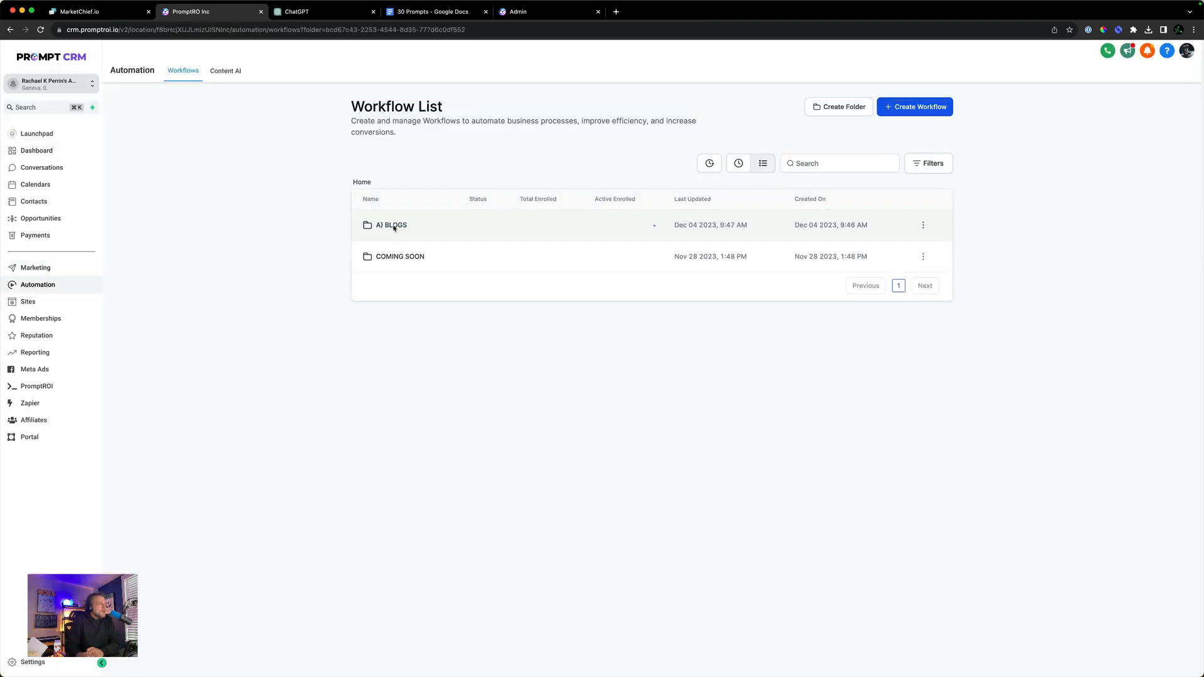
pyautogui.click(409, 256)
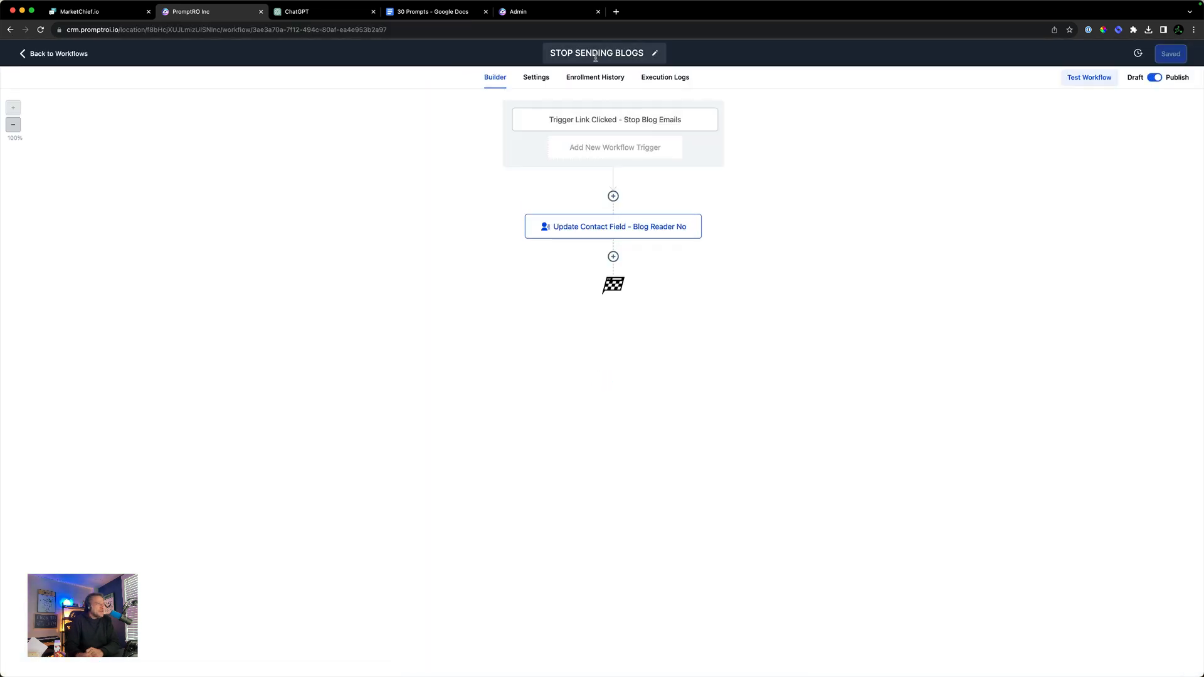
pyautogui.click(605, 228)
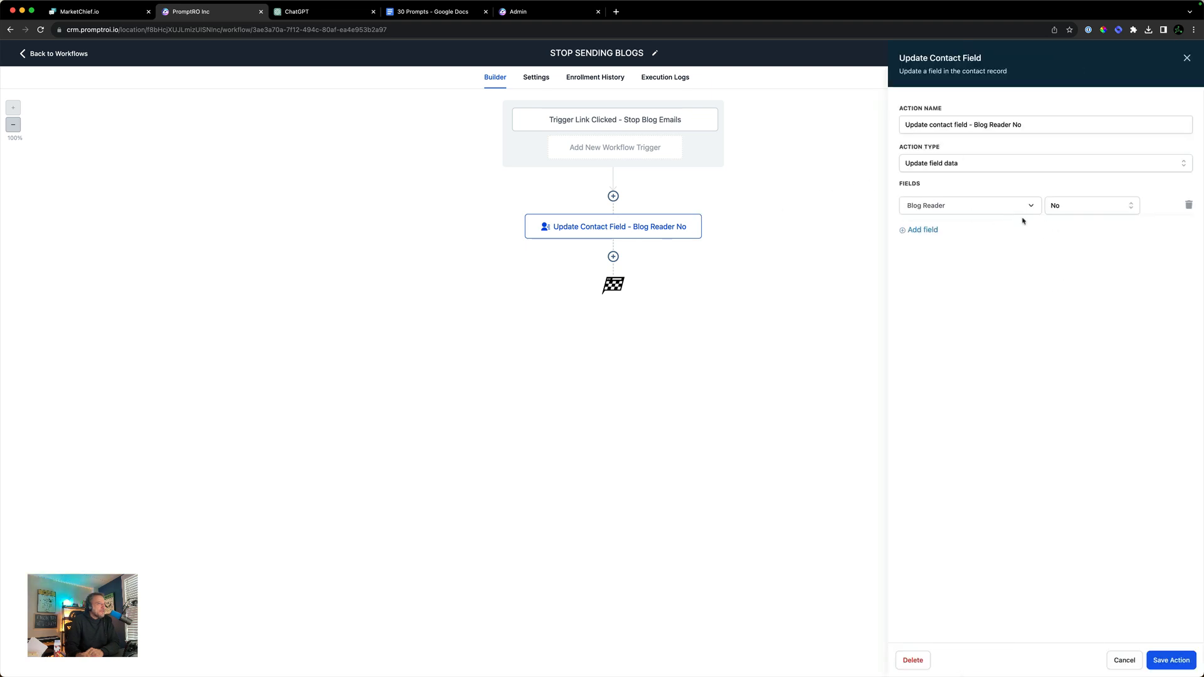
pyautogui.click(1187, 58)
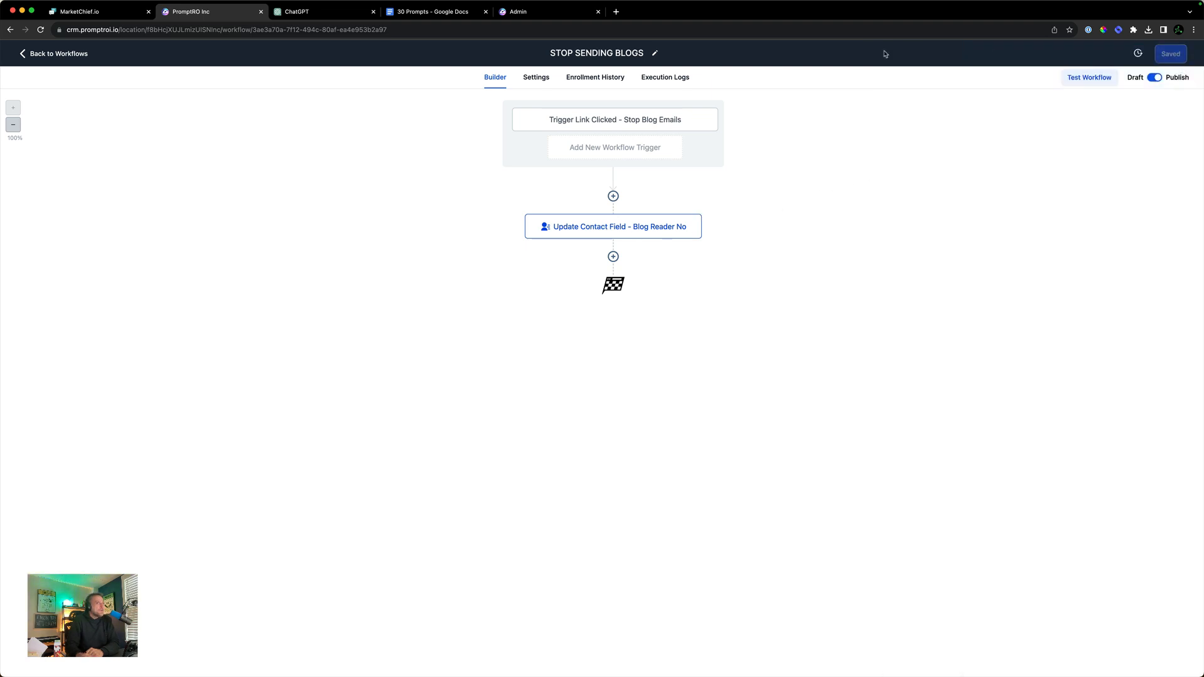
pyautogui.click(82, 55)
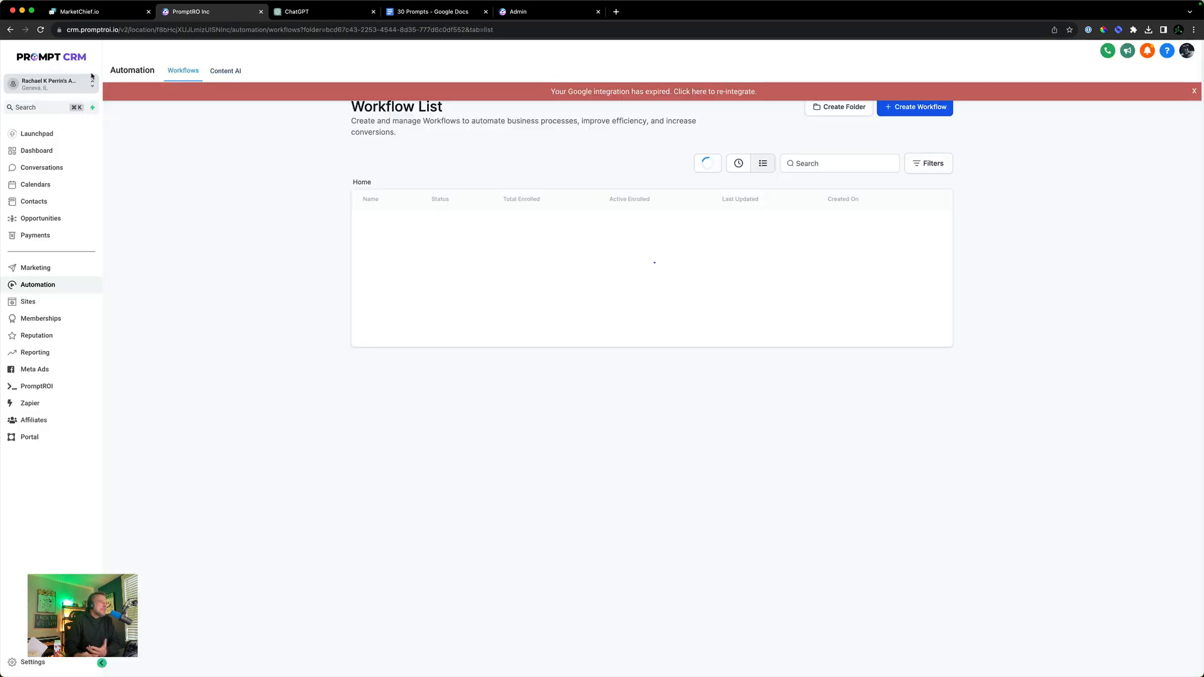
pyautogui.click(1193, 92)
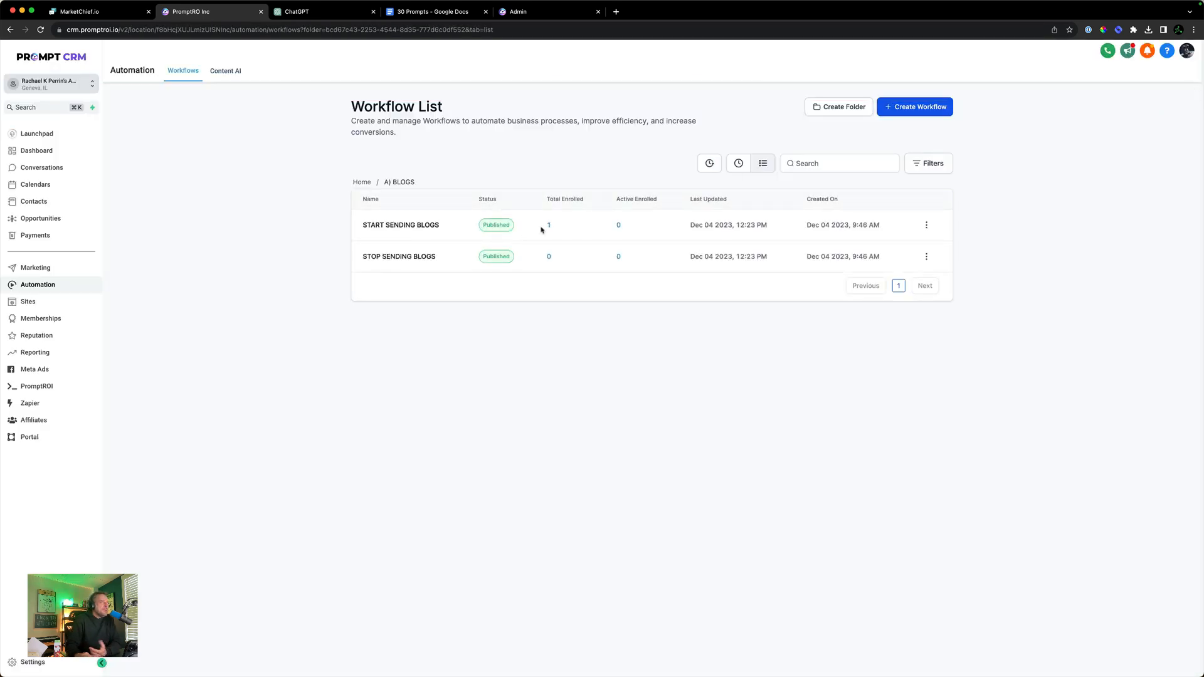
# Step: In the test contact's General Info, set Blog Reader to No and save the contact
pyautogui.click(58, 203)
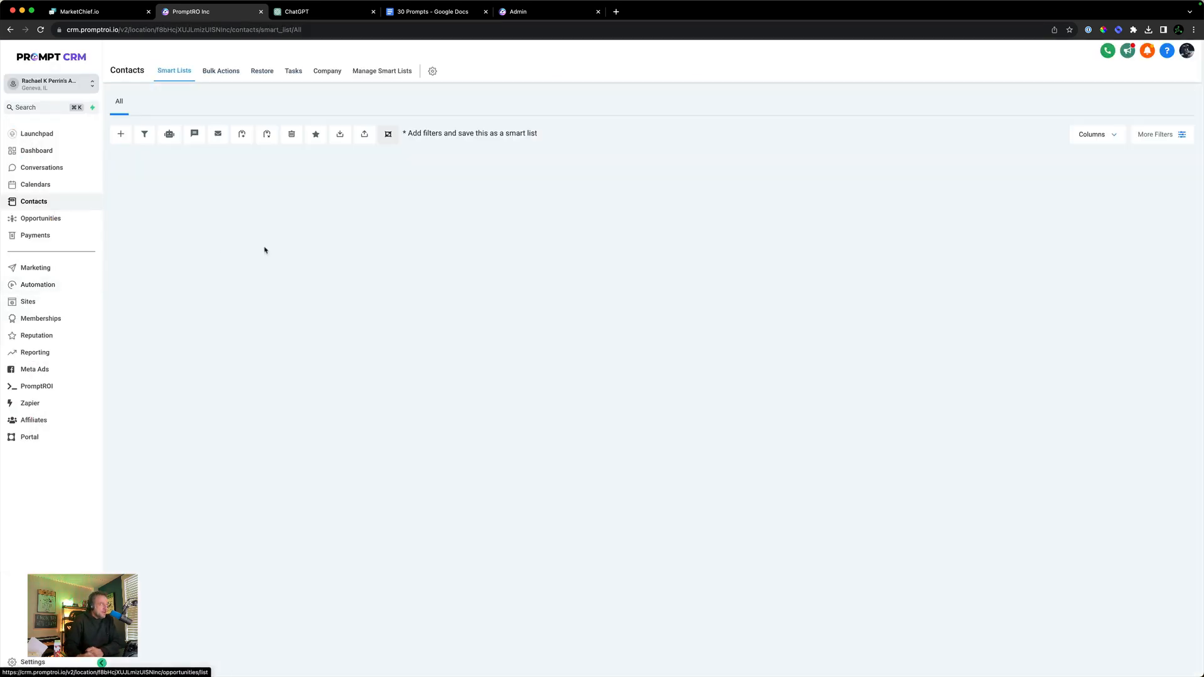
pyautogui.click(223, 208)
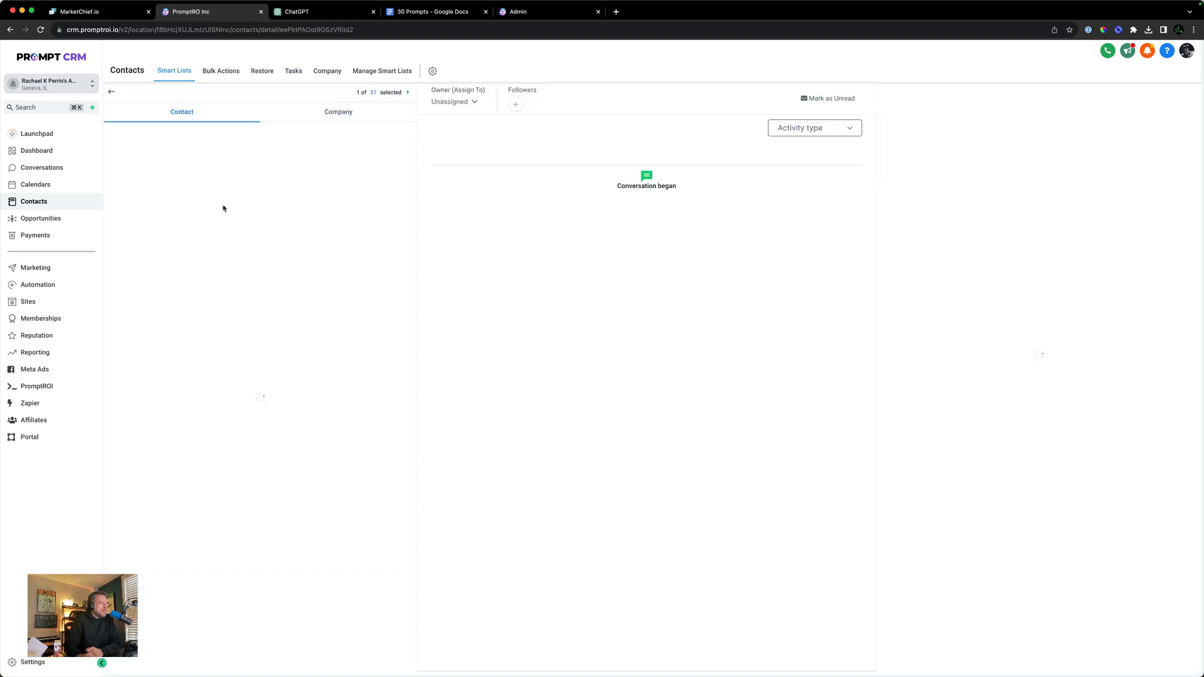
pyautogui.click(116, 176)
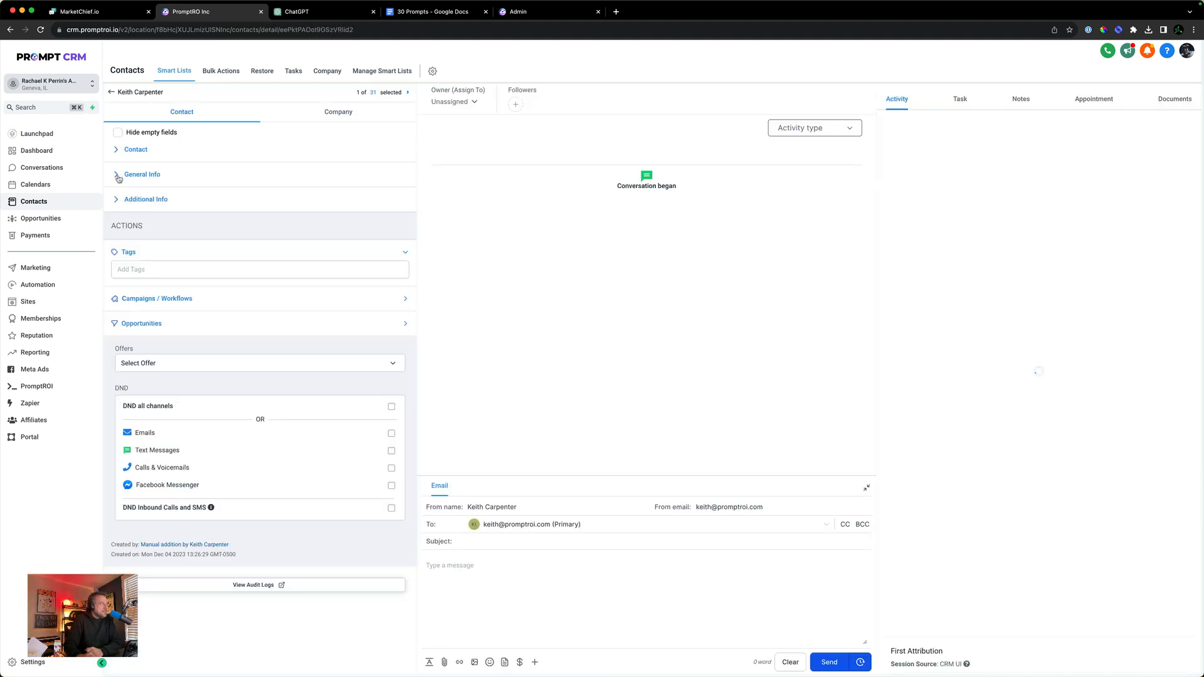
pyautogui.click(118, 177)
pyautogui.scroll(-5, 166, 408)
pyautogui.click(166, 326)
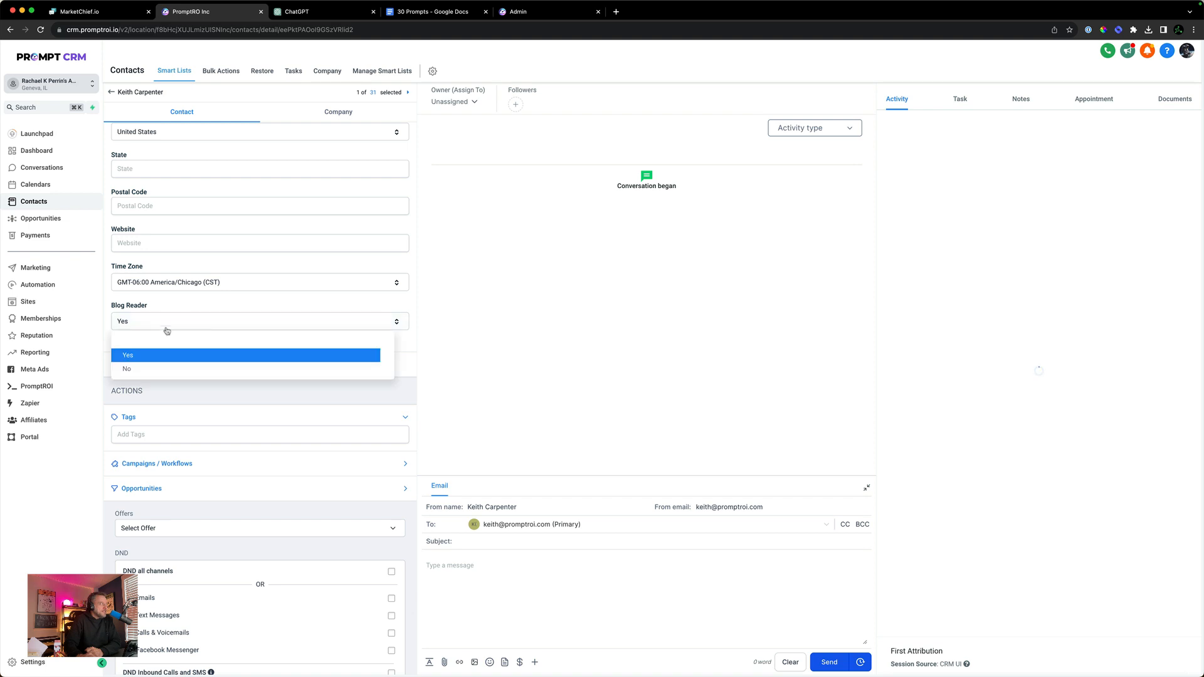
pyautogui.click(156, 369)
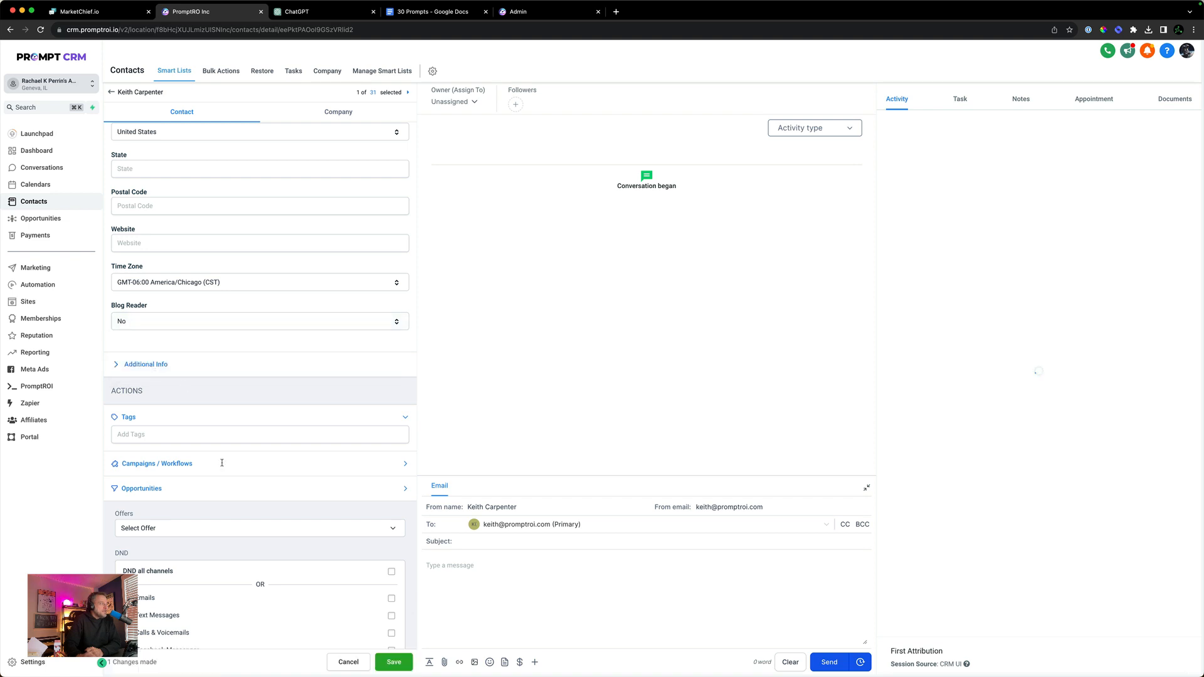
pyautogui.click(393, 662)
pyautogui.scroll(3, 200, 356)
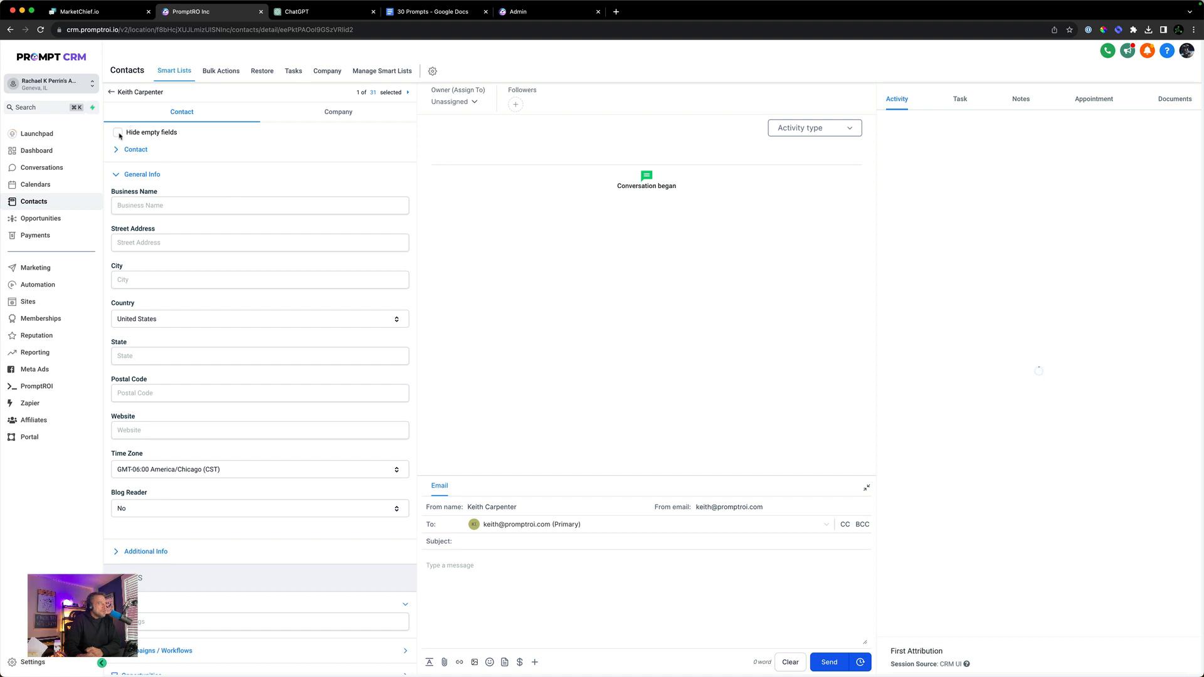
pyautogui.click(116, 175)
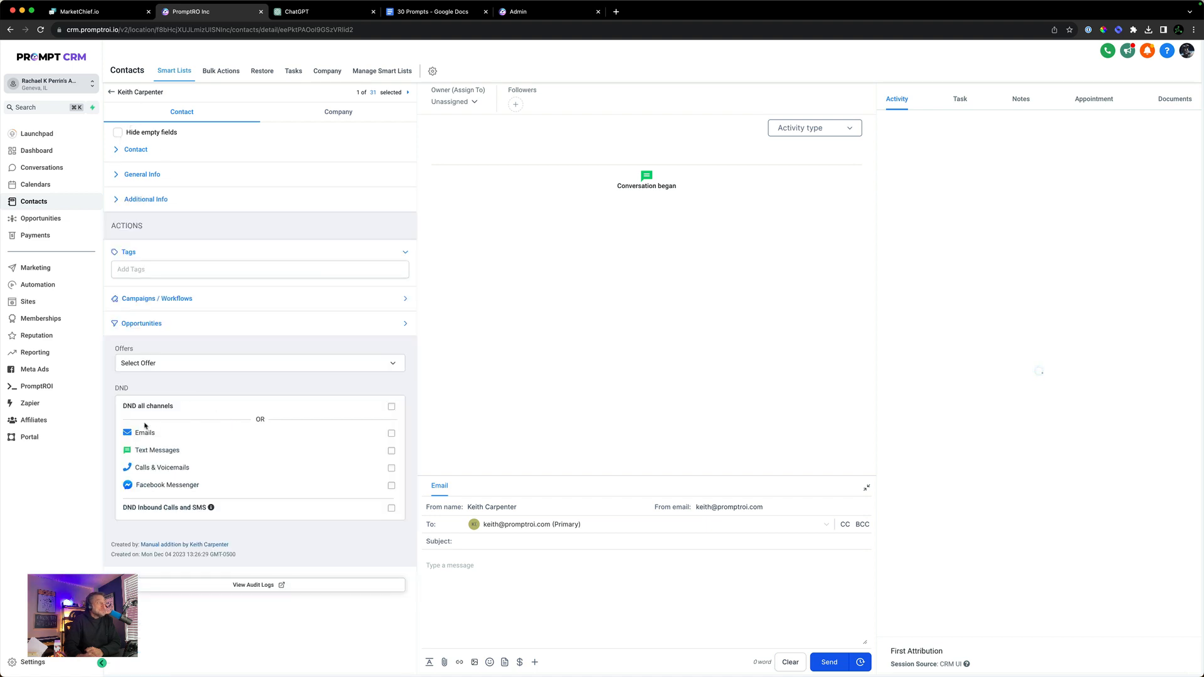